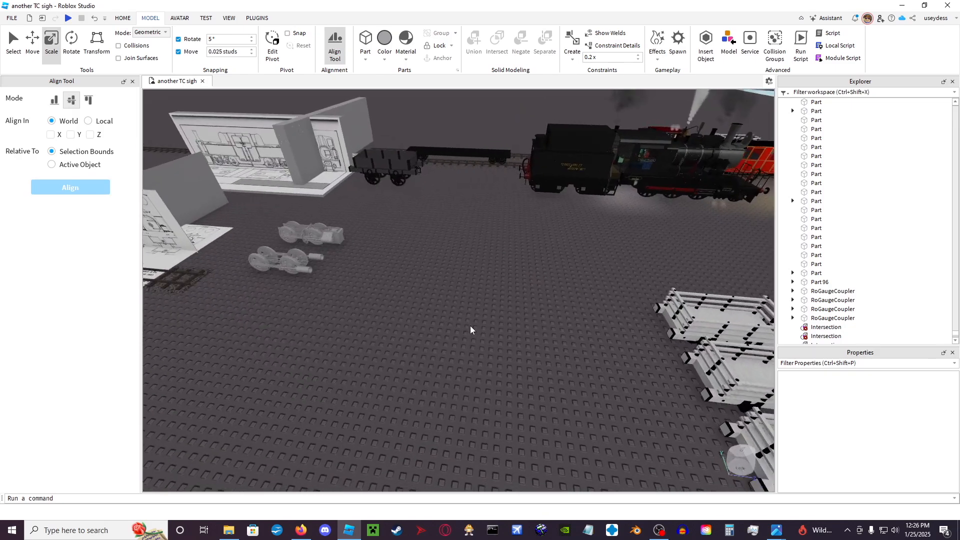
- Insert a new block part on the open baseplate in front of the white wagons
right_click_drag(431, 268, 443, 268)
key("w")
key("w")
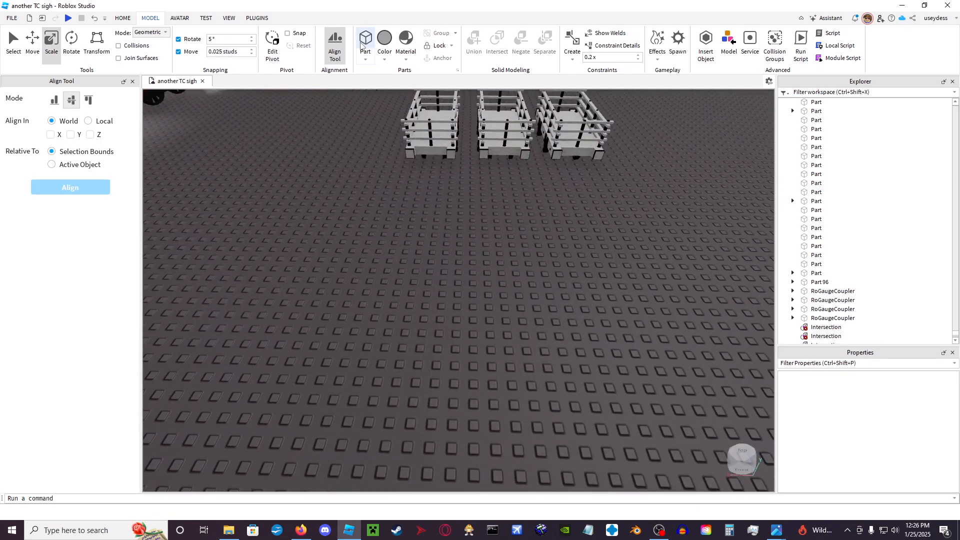
left_click(365, 40)
key("w")
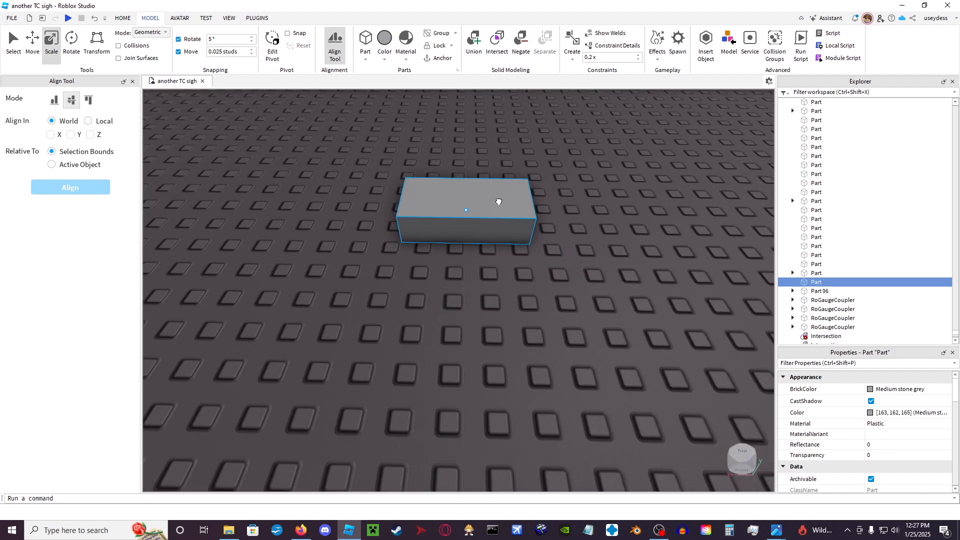
- Set the move snapping increment to 1 stud and reposition the new part slightly on the baseplate
left_click(228, 52)
type("1")
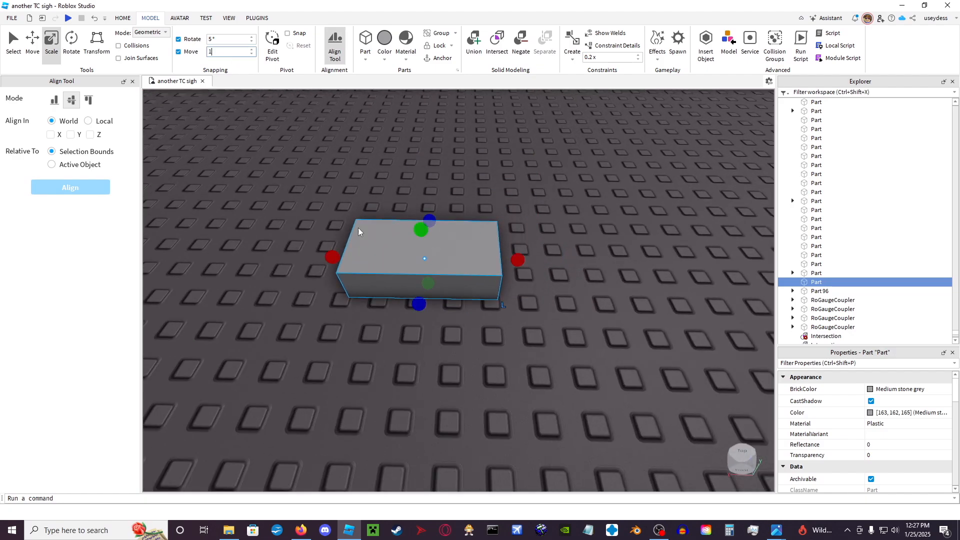
left_click_drag(453, 263, 461, 265)
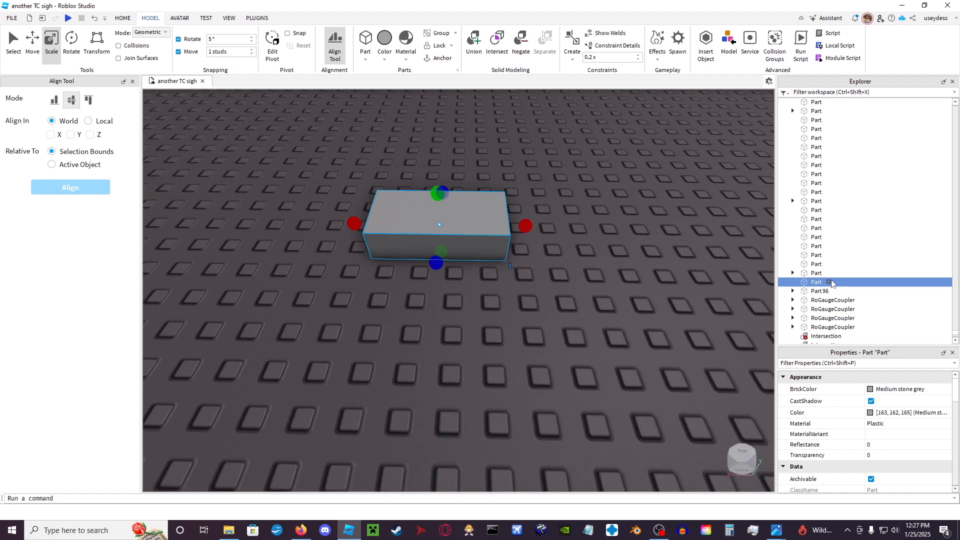
- Insert a Decal object into the new part and inspect its front face
left_click(828, 283)
left_click(809, 304)
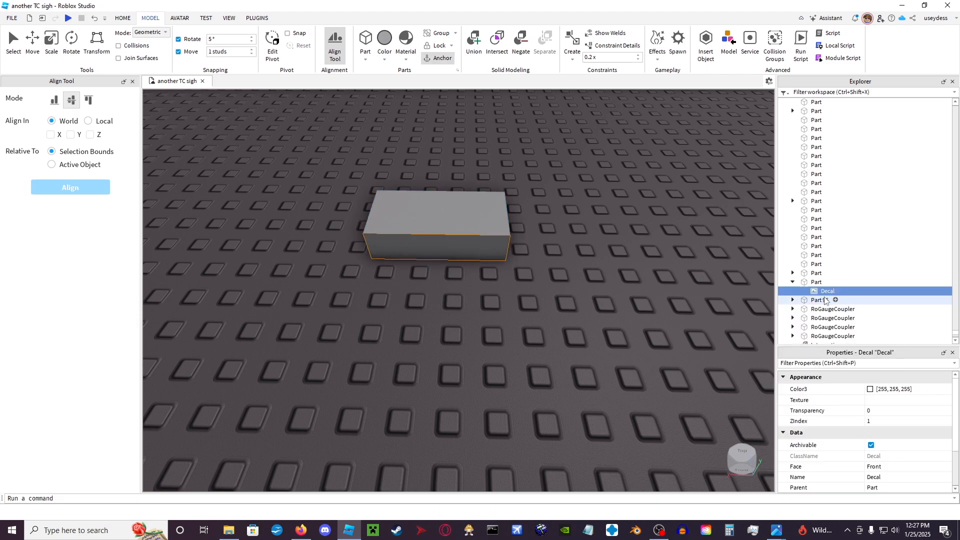
right_click_drag(512, 297, 513, 295)
scroll(512, 297, "up", 3)
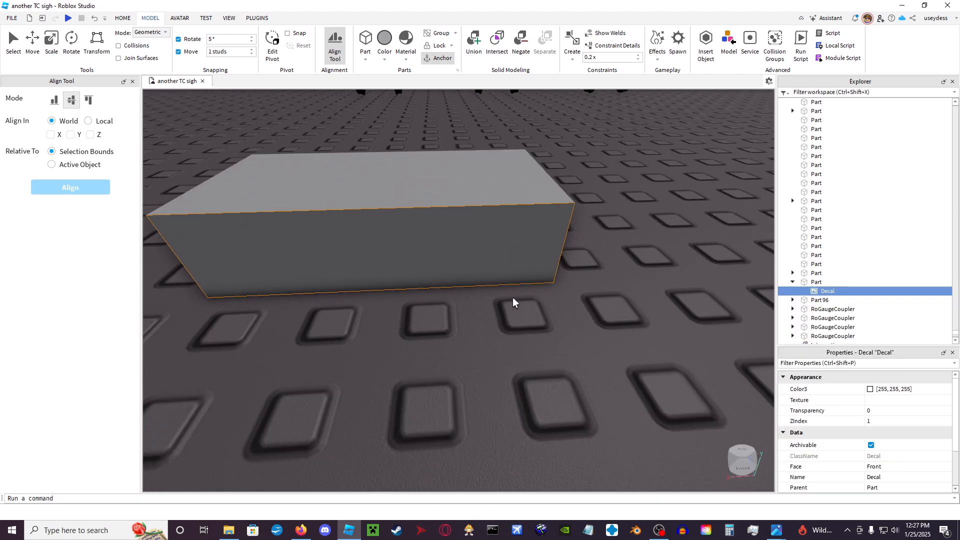
scroll(512, 297, "down", 3)
- Scale the new part up to 4 studs high and 5 studs long, and deselect it
left_click(52, 40)
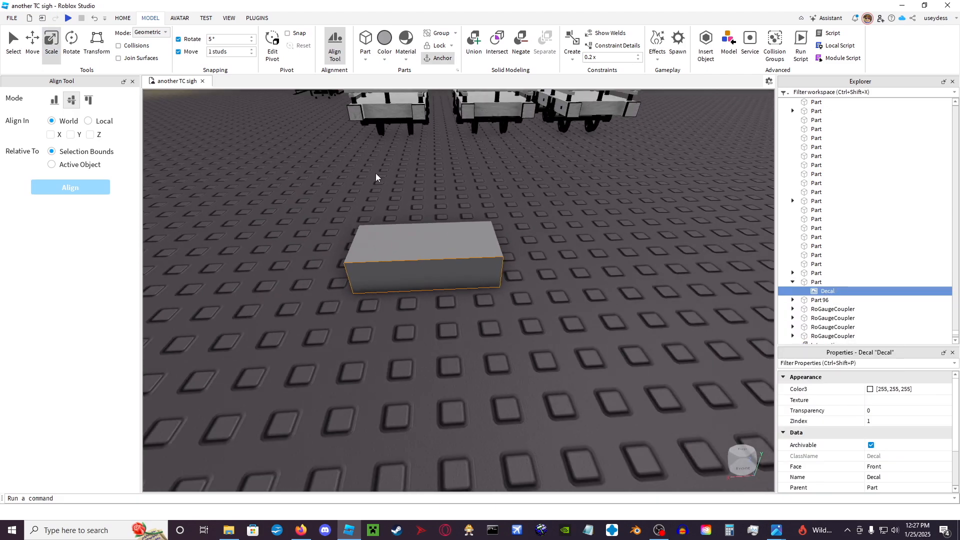
left_click(417, 239)
left_click_drag(424, 220, 415, 95)
left_click_drag(520, 201, 575, 204)
scroll(580, 263, "down", 3)
right_click_drag(580, 262, 580, 262)
left_click(580, 263)
key("a")
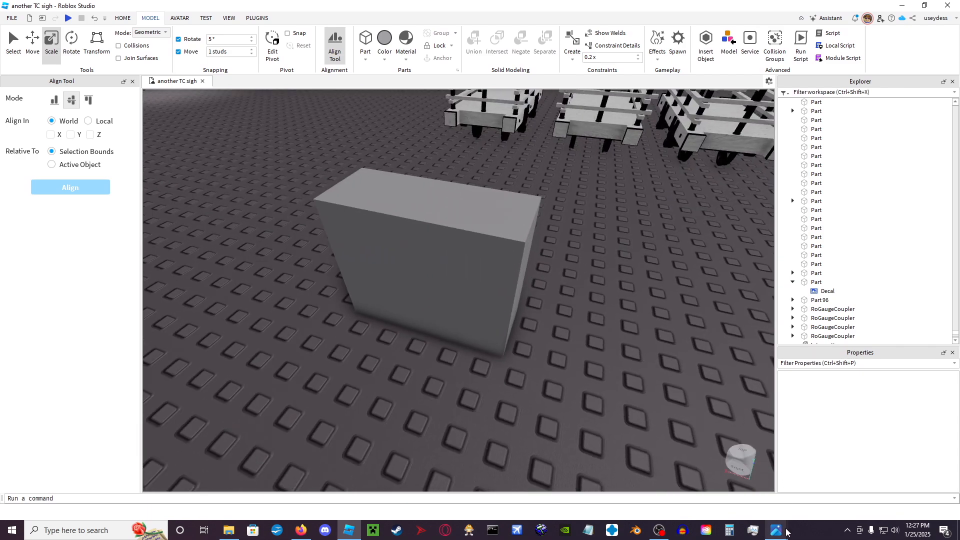
- View the msr_hoppper.jpg and msr_hopppercutup.png wagon drawings in Photos, enlarging the cut-up image's window to fill the screen
mouse_move(776, 530)
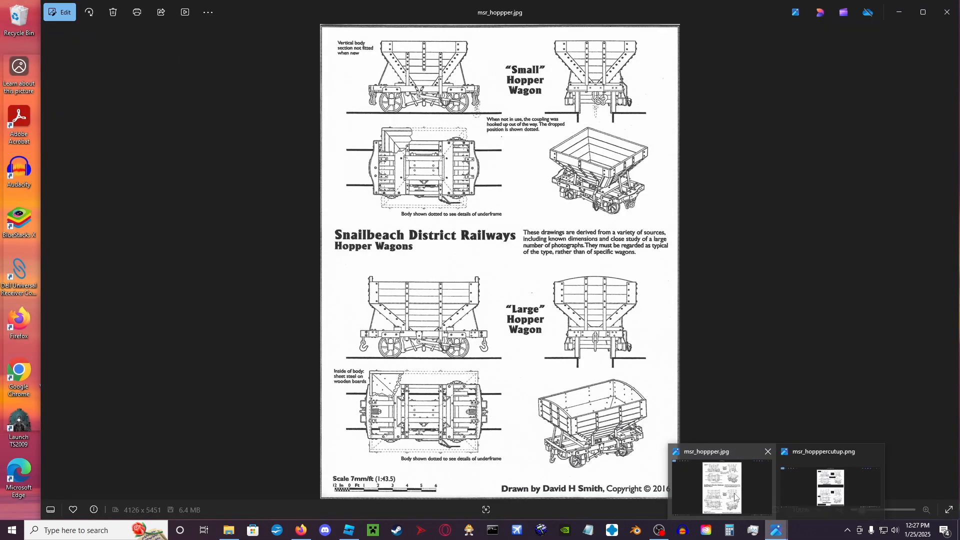
left_click(734, 495)
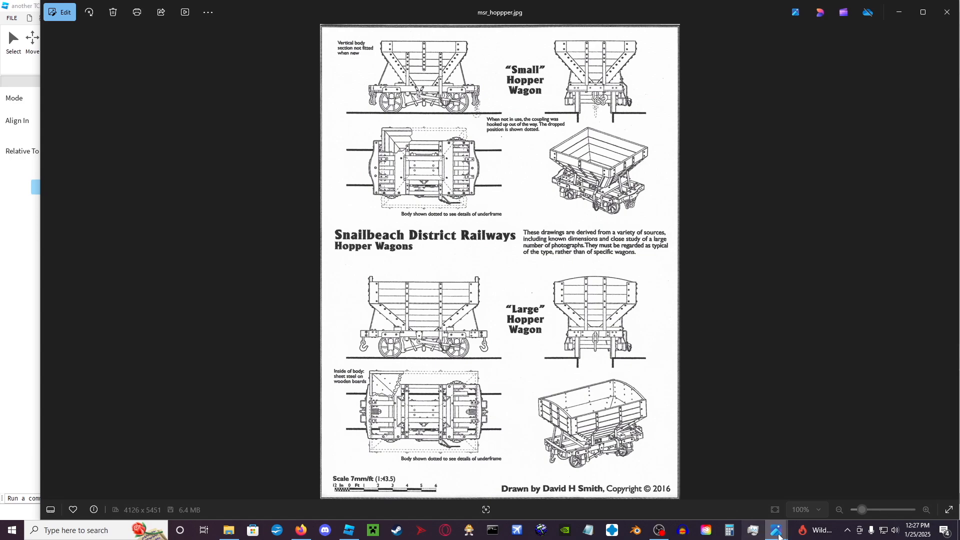
mouse_move(778, 529)
left_click(809, 480)
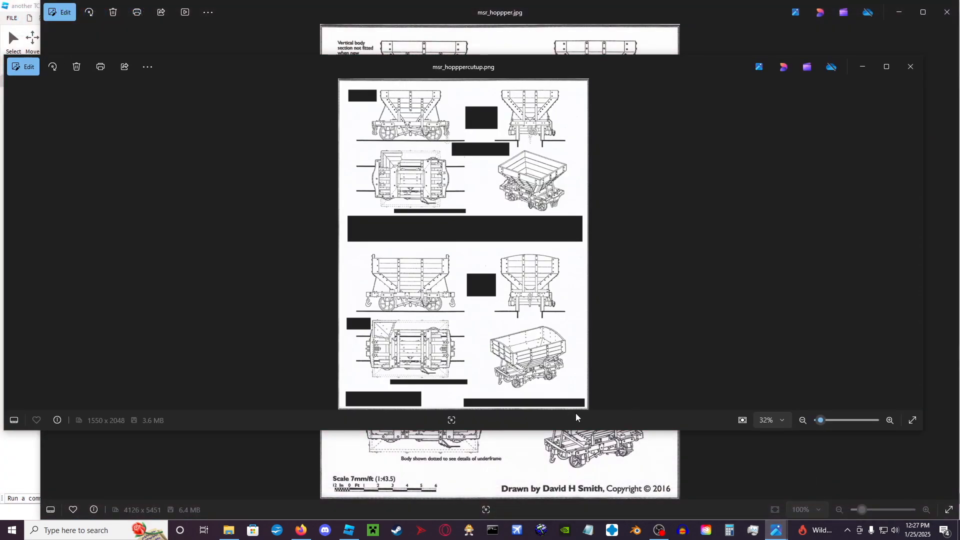
left_click_drag(923, 429, 957, 517)
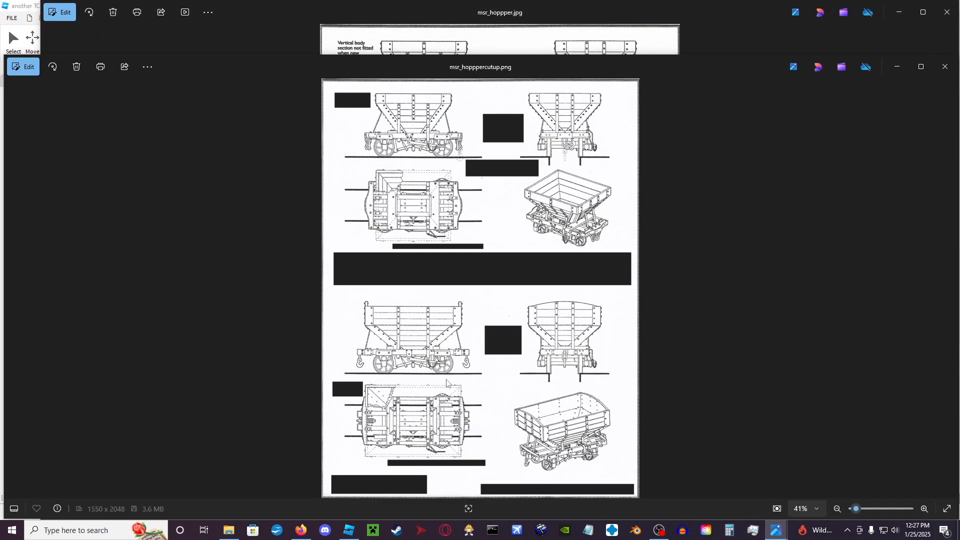
left_click_drag(418, 56, 421, 2)
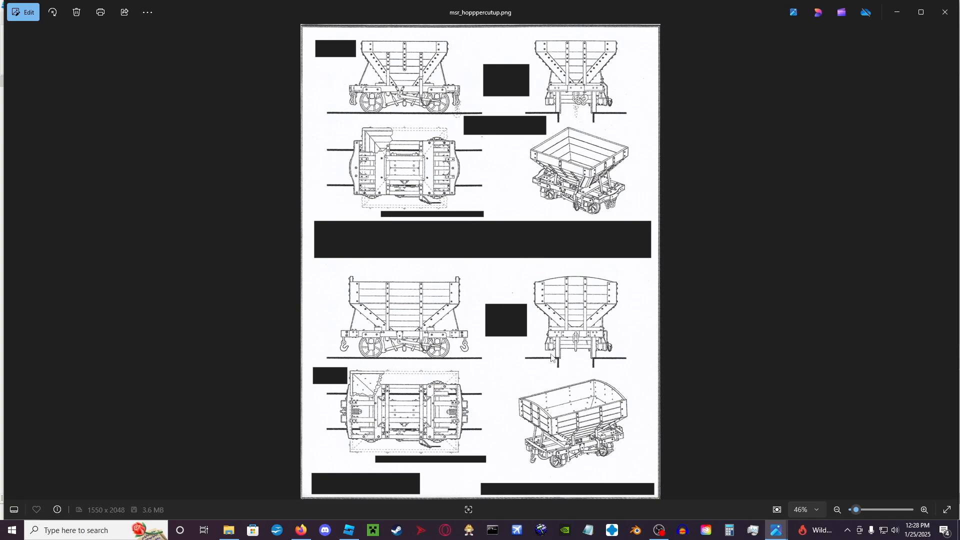
- Check the pixel dimensions of msr_hopppercutup.png through its Resize image dialog
left_click(149, 13)
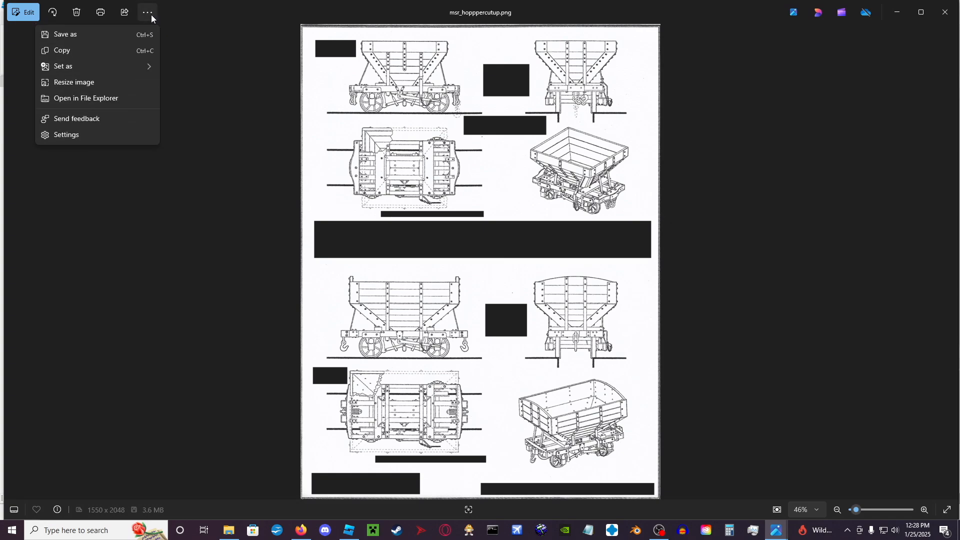
left_click(100, 86)
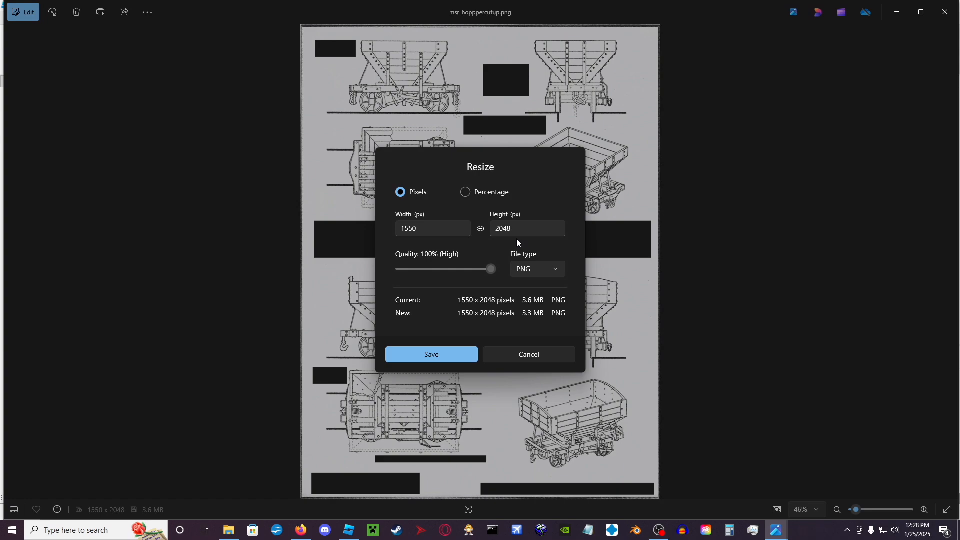
- Switch to Roblox Studio, select the decal part and try to set its X size to 5000
left_click(307, 532)
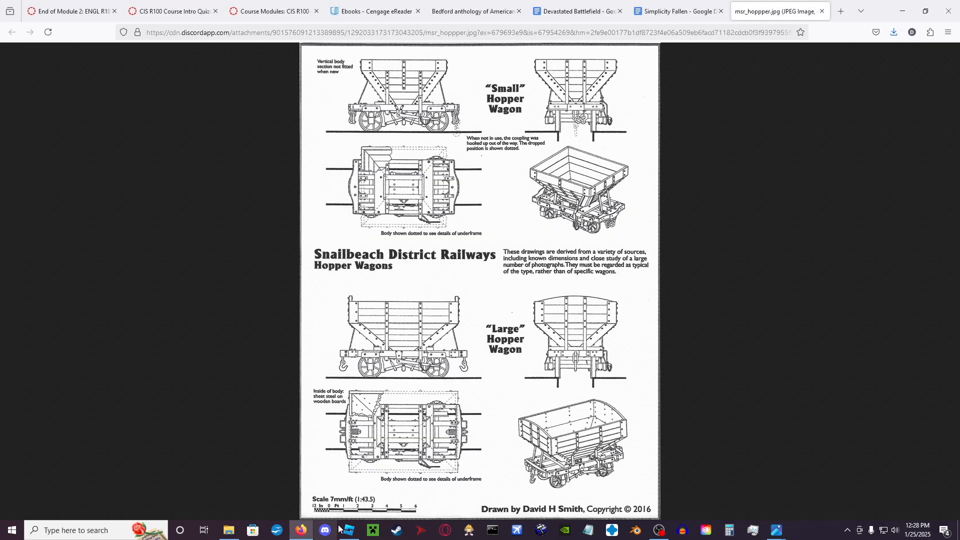
left_click(352, 531)
left_click(505, 264)
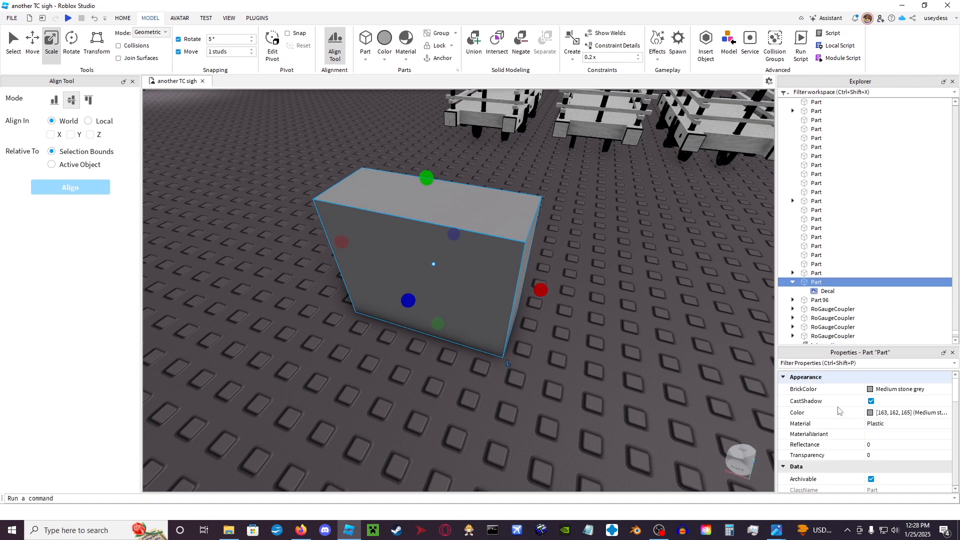
scroll(800, 450, "down", 1)
left_click(783, 446)
left_click(890, 446)
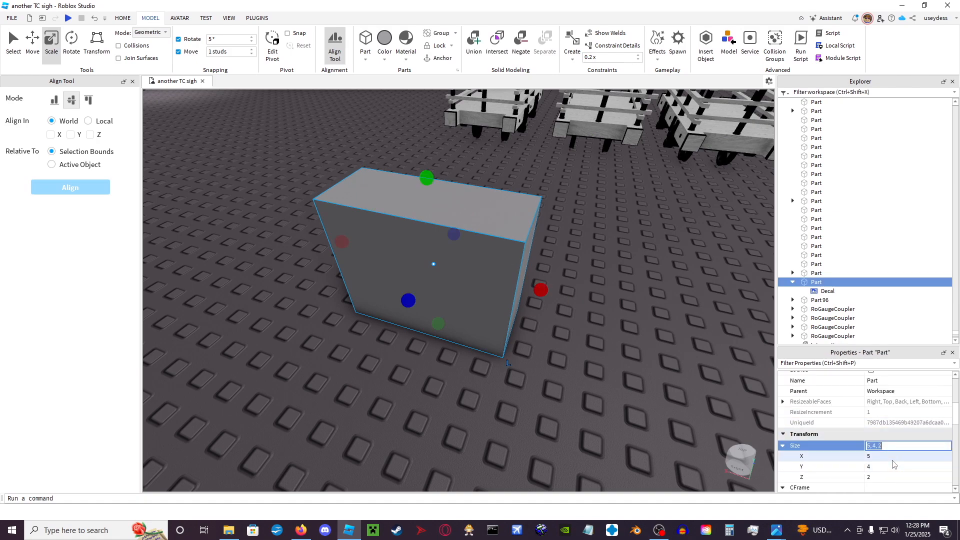
left_click(892, 458)
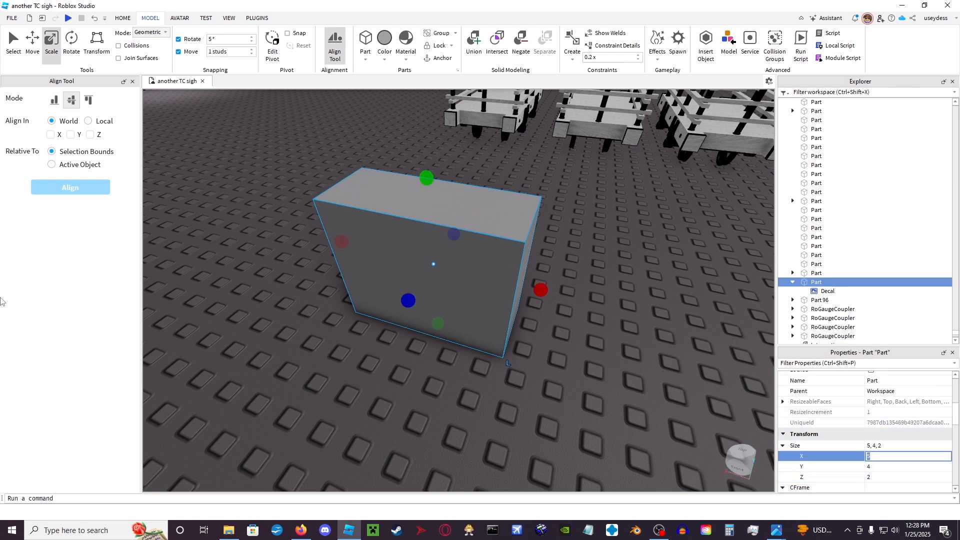
type("5000")
key("Return")
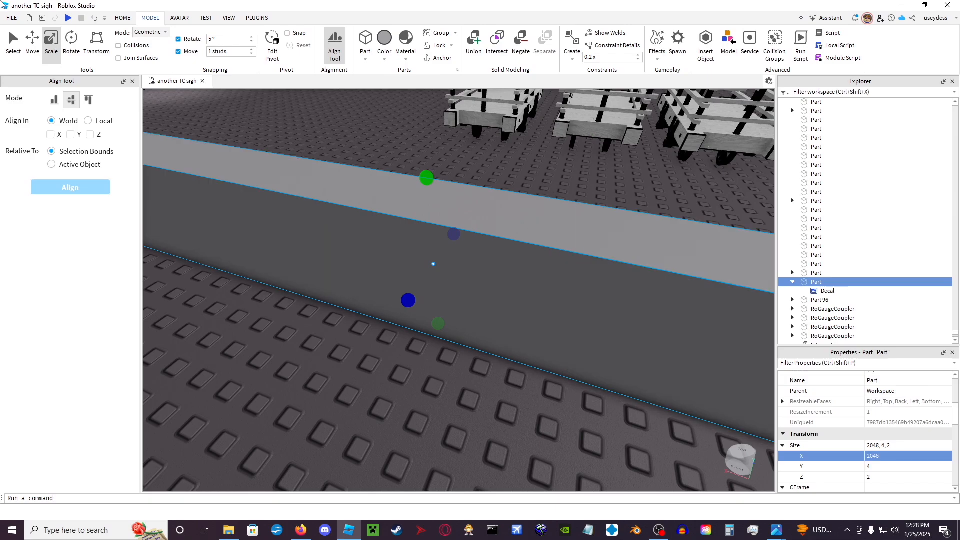
- Undo the last X size change of the decal part
right_click_drag(495, 410, 496, 410)
key("s")
key("ctrl+z")
key("w")
right_click_drag(498, 373, 498, 373)
key("s")
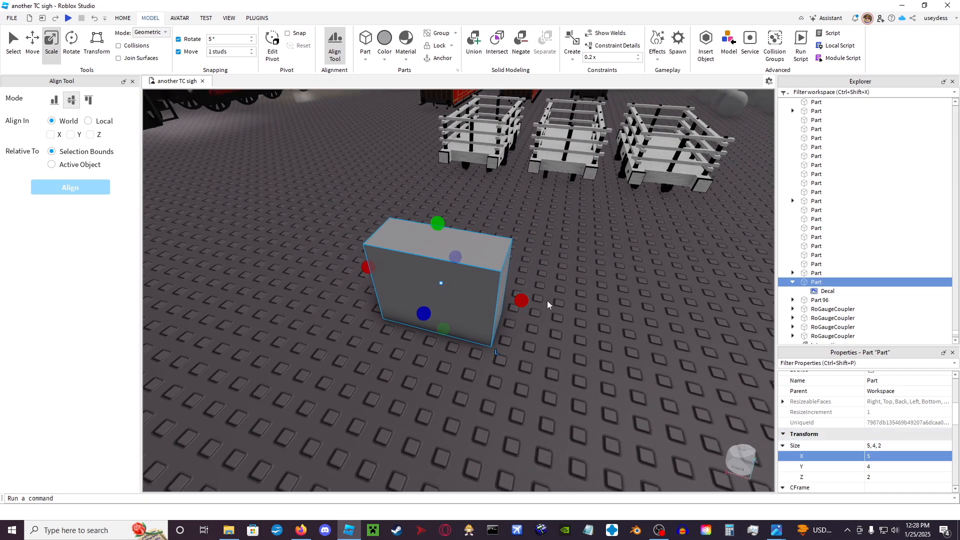
- Switch to Photos, compare the Resize dimensions of msr_hopppercutup.png and msr_hoppper.jpg, and cancel the resize of msr_hoppper.jpg
mouse_move(777, 531)
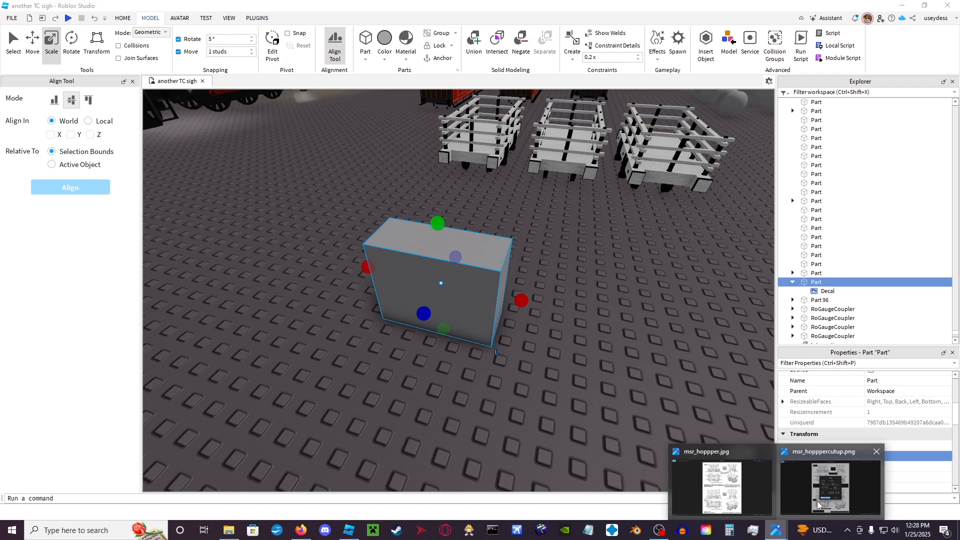
left_click(845, 477)
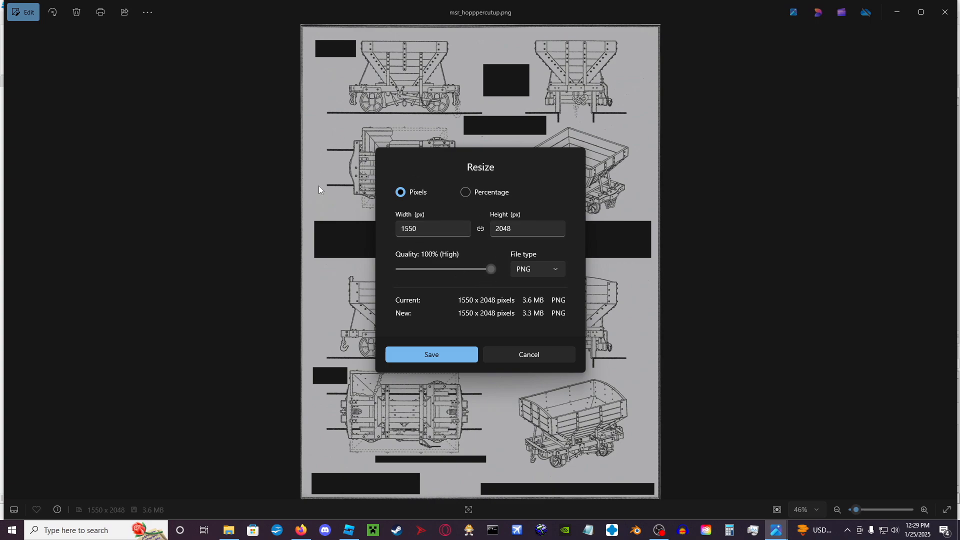
left_click_drag(230, 35, 265, 44)
mouse_move(772, 530)
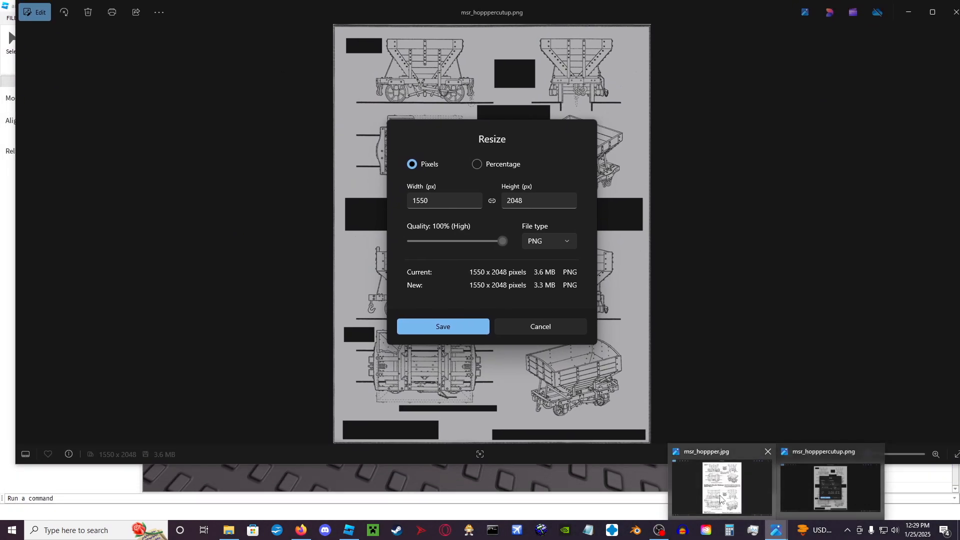
left_click(720, 480)
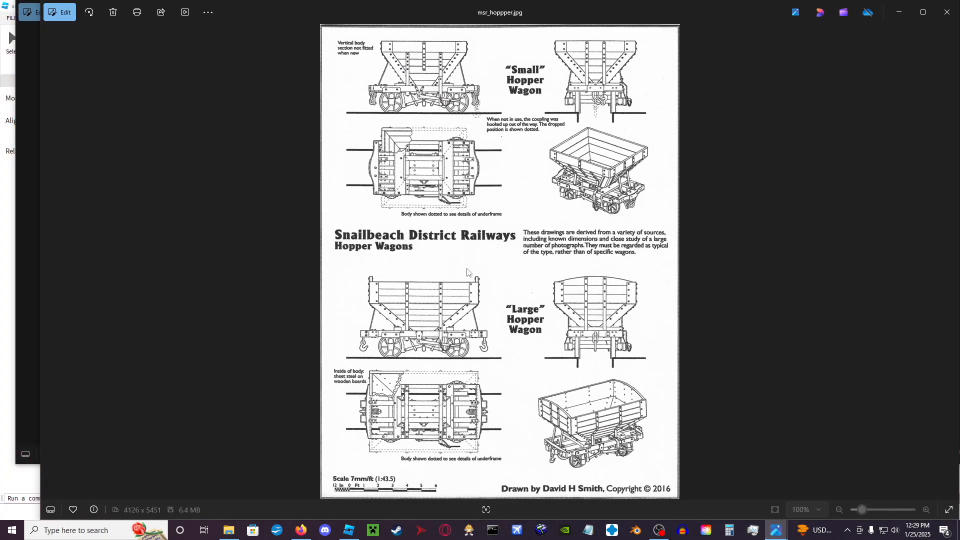
left_click(208, 12)
left_click(170, 81)
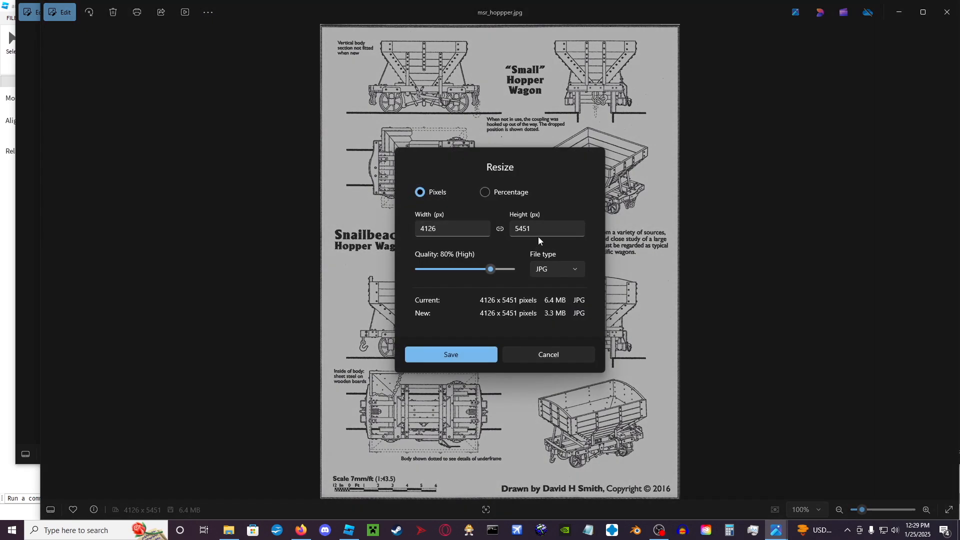
left_click(550, 360)
- Take the width from the Resize dialog of msr_hopppercutup.png and set the Roblox Studio part's X size to 1550
mouse_move(775, 531)
left_click(807, 495)
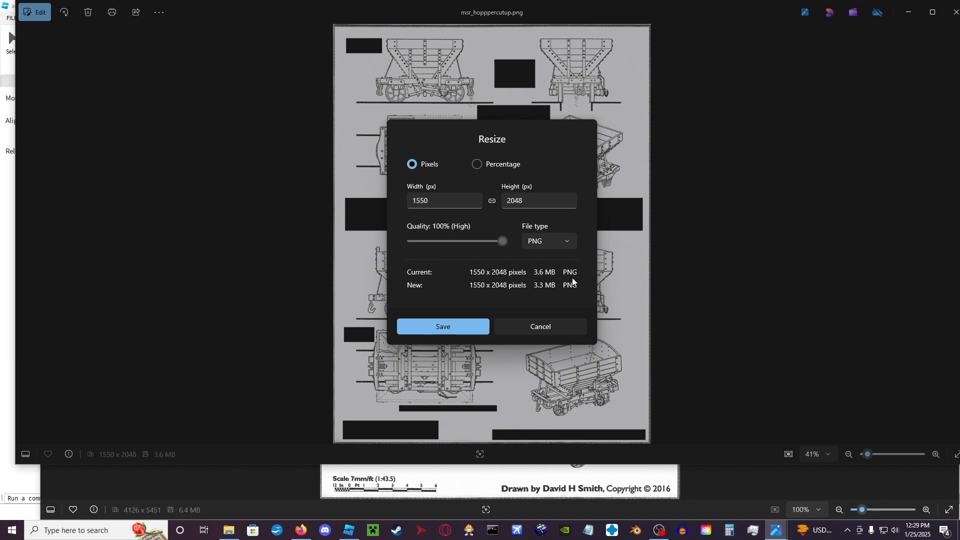
double_click(451, 202)
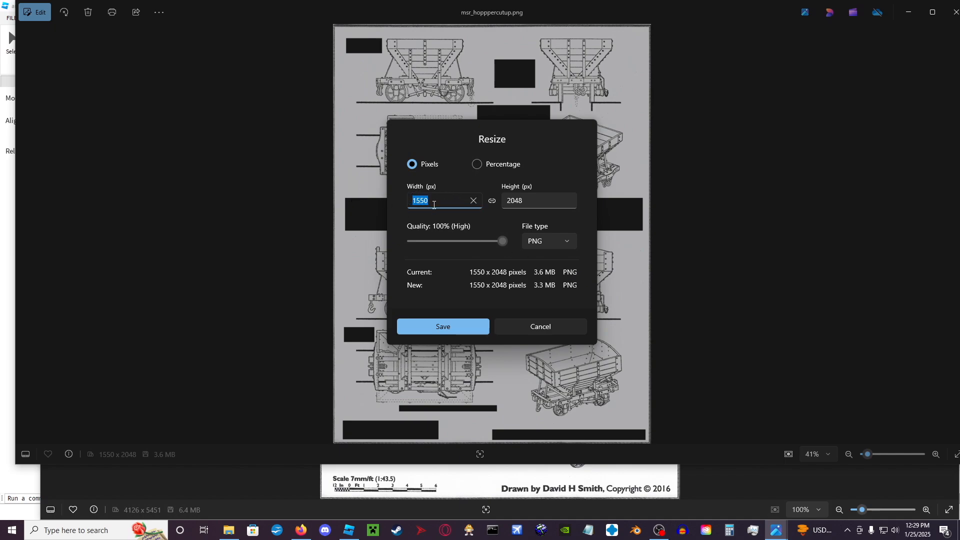
left_click(349, 530)
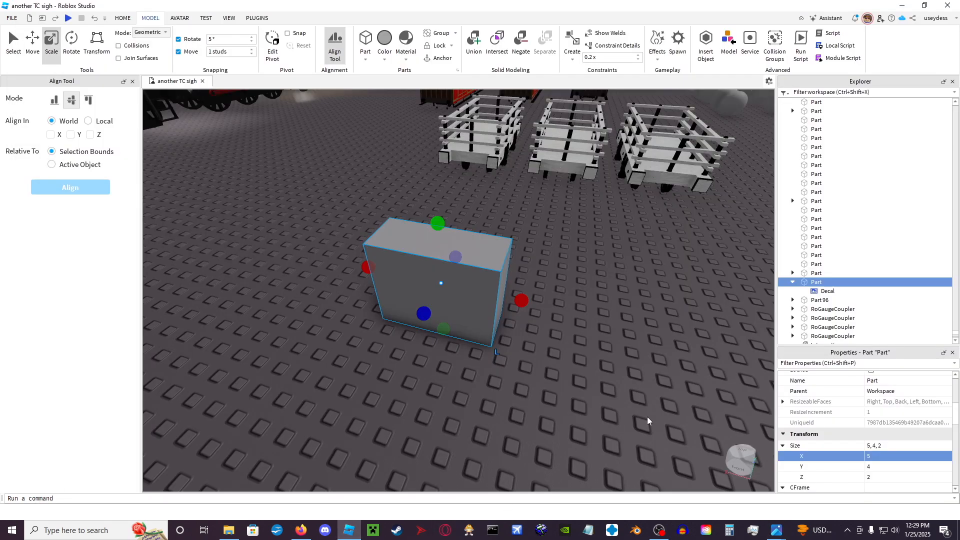
right_click_drag(539, 325, 539, 326)
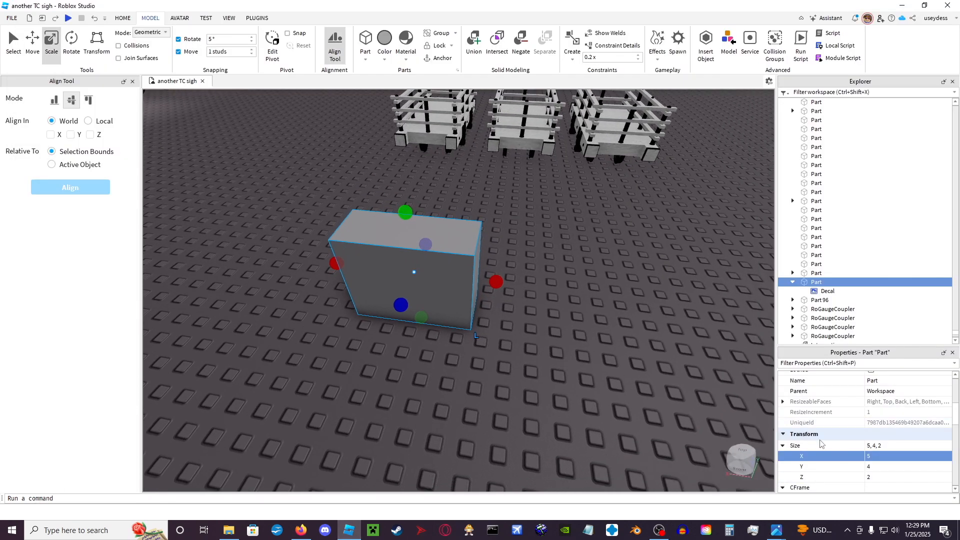
left_click(889, 460)
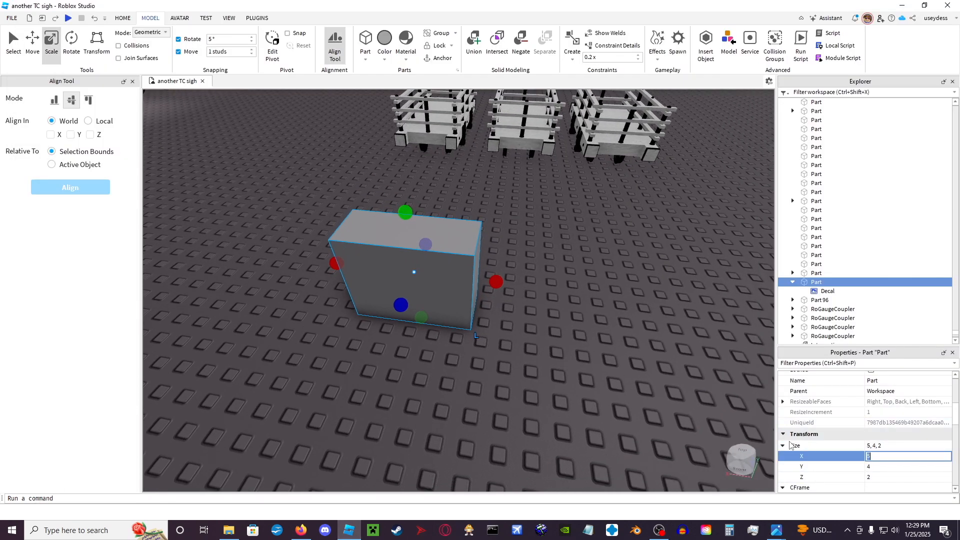
type("1550")
key("Return")
right_click_drag(352, 338, 338, 338)
key("d")
- Switch back to msr_hopppercutup.png and copy its height value, 2048, from the Resize dialog
mouse_move(770, 534)
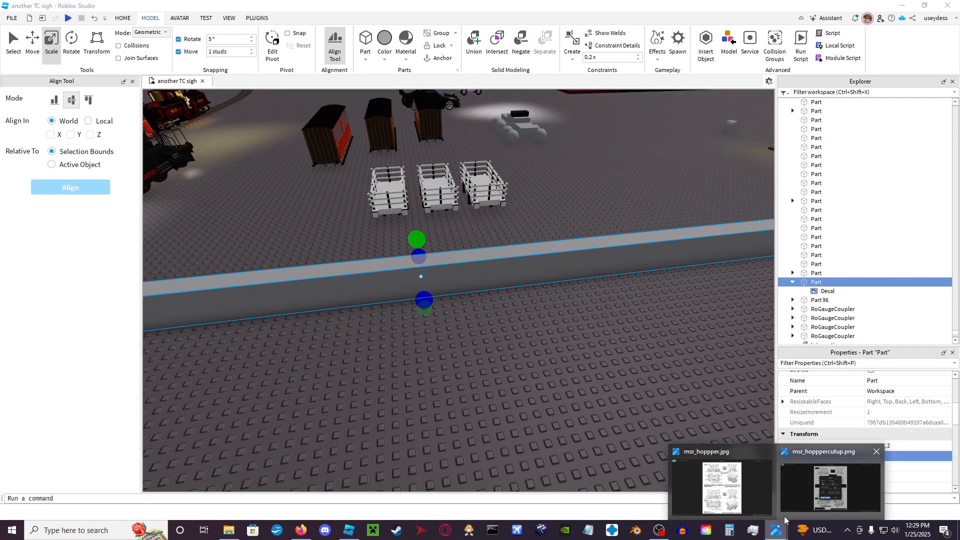
left_click(828, 479)
left_click(533, 200)
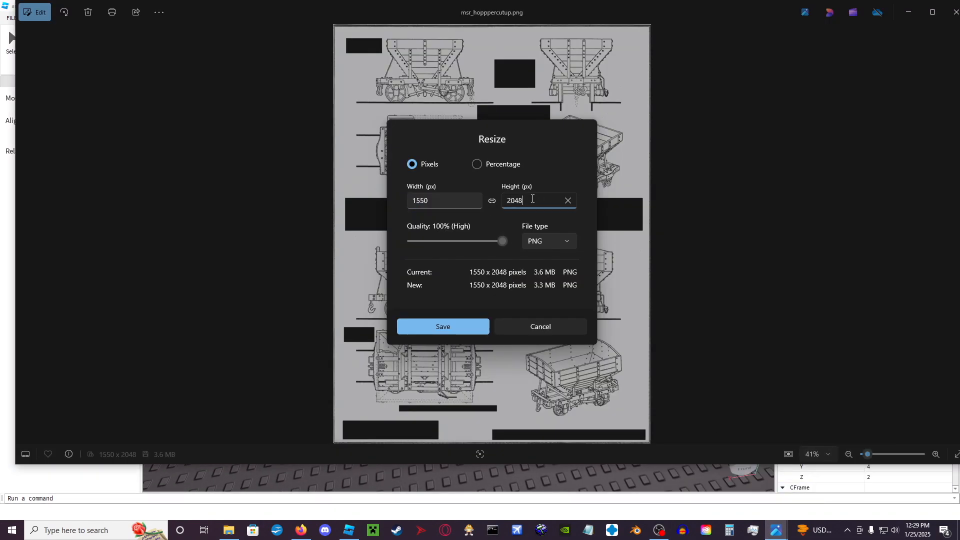
double_click(532, 199)
key("ctrl+c")
- Return to Roblox Studio and set the decal part's Y size to 2048
left_click(546, 476)
left_click(377, 273)
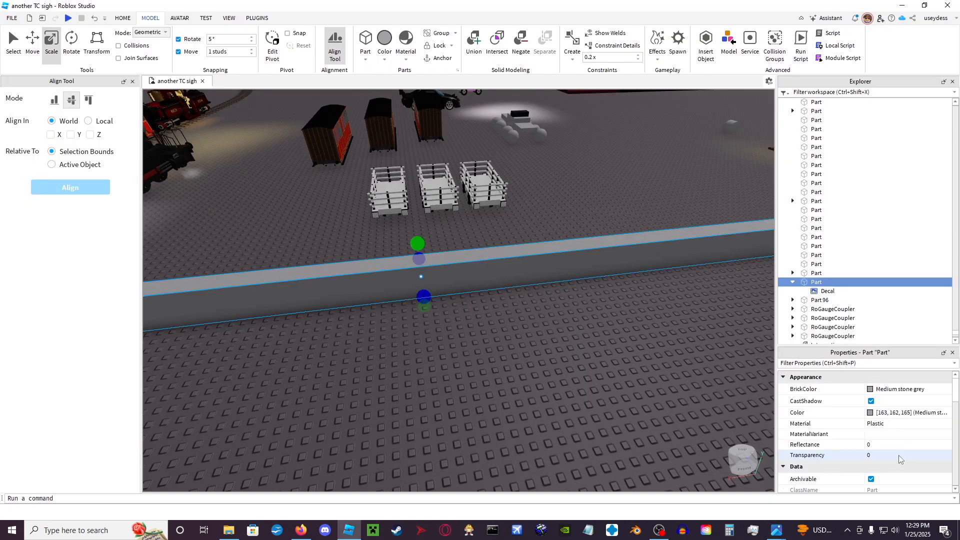
scroll(900, 459, "down", 5)
scroll(898, 455, "down", 1)
left_click(783, 380)
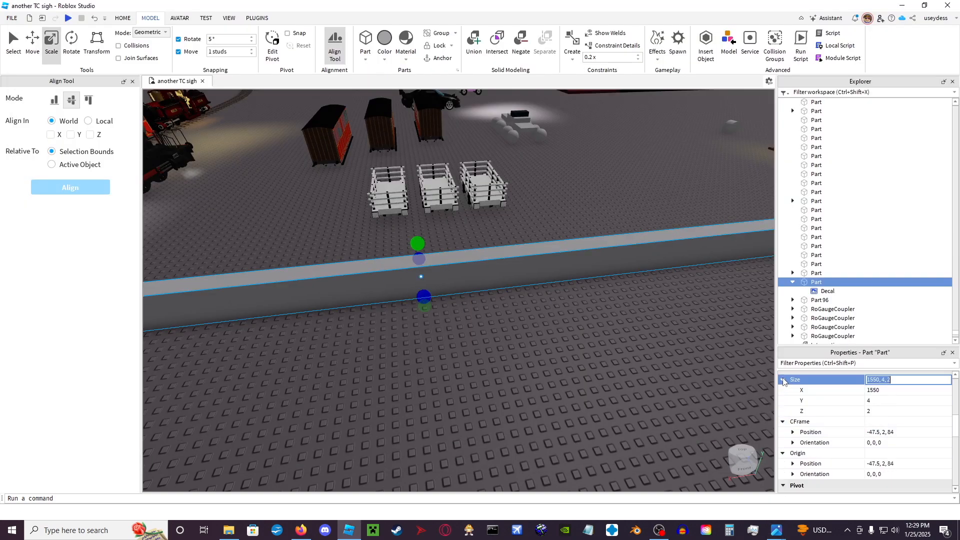
left_click(918, 403)
key("ctrl+v")
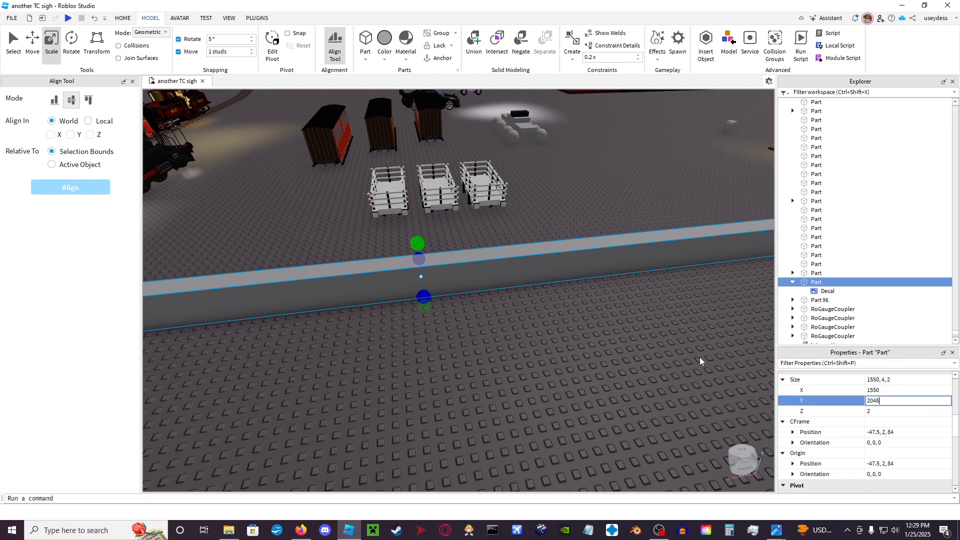
key("Return")
right_click_drag(389, 359, 384, 363)
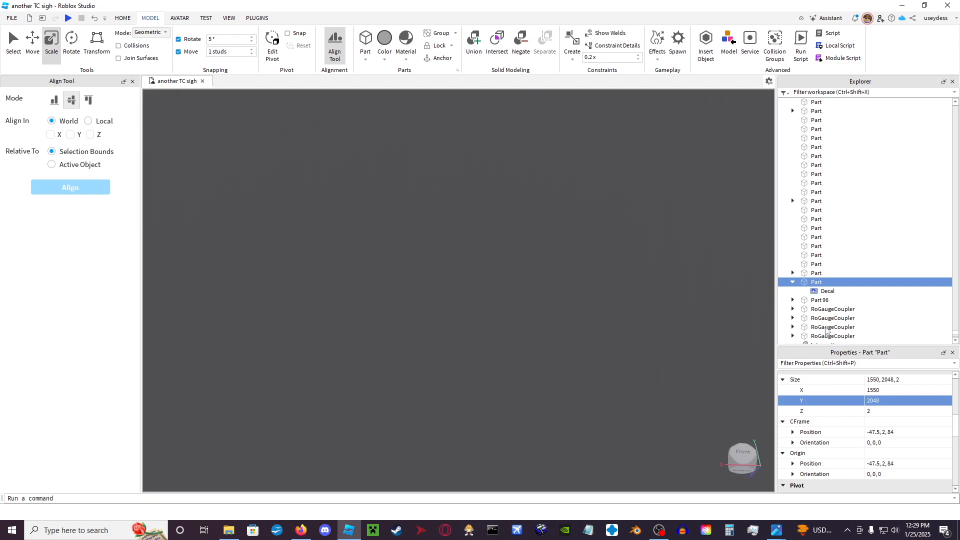
- Upload msr_hopppercutup.png from Downloads as the texture of the part's decal, under the name msr_hopppercutup
left_click(820, 292)
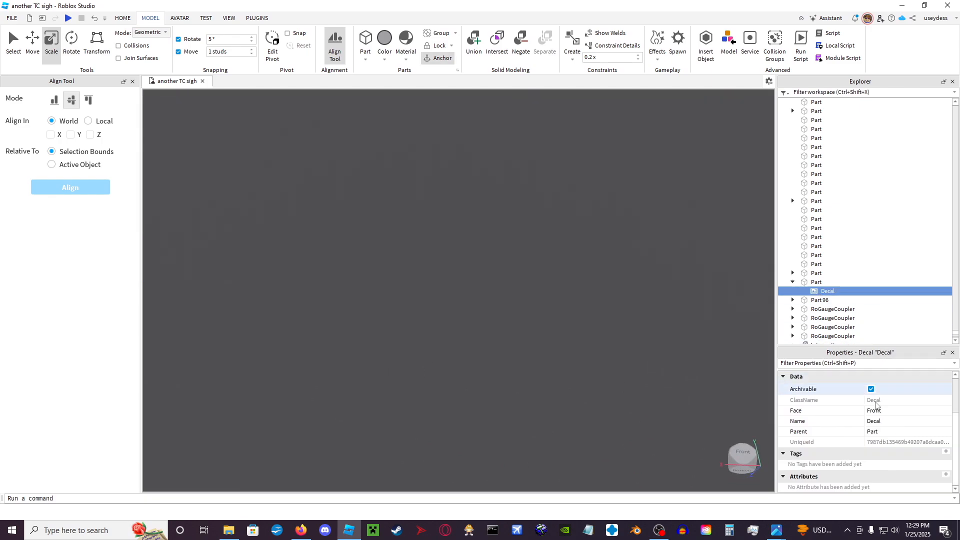
scroll(895, 385, "up", 3)
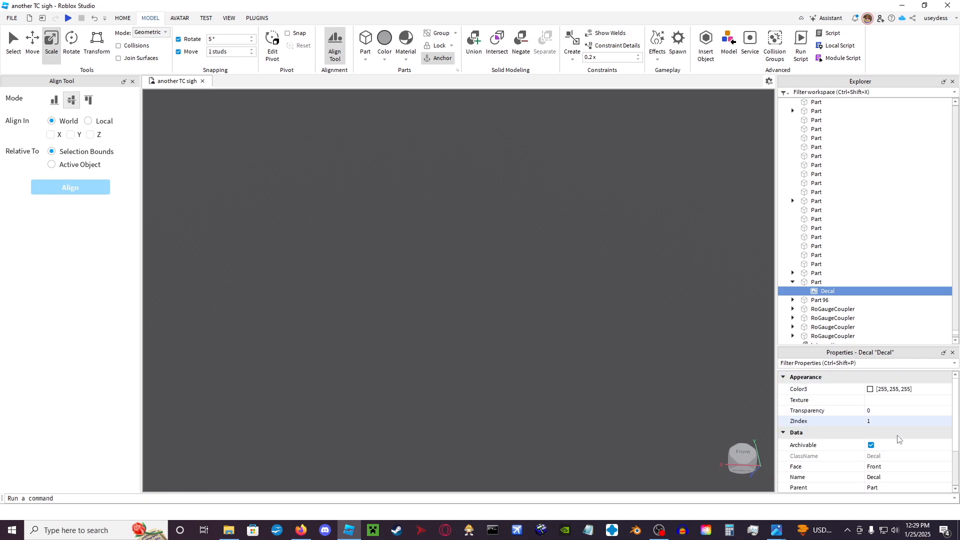
left_click(909, 400)
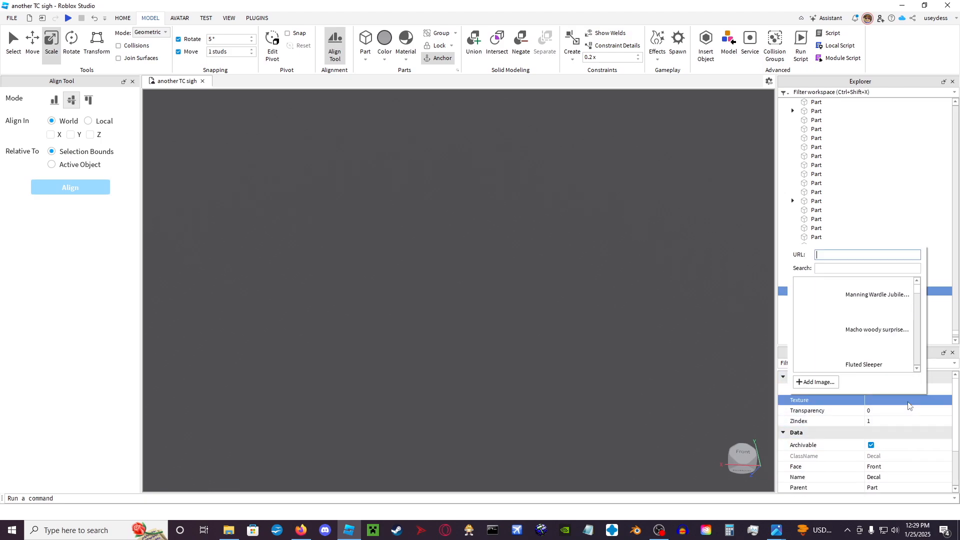
left_click(816, 383)
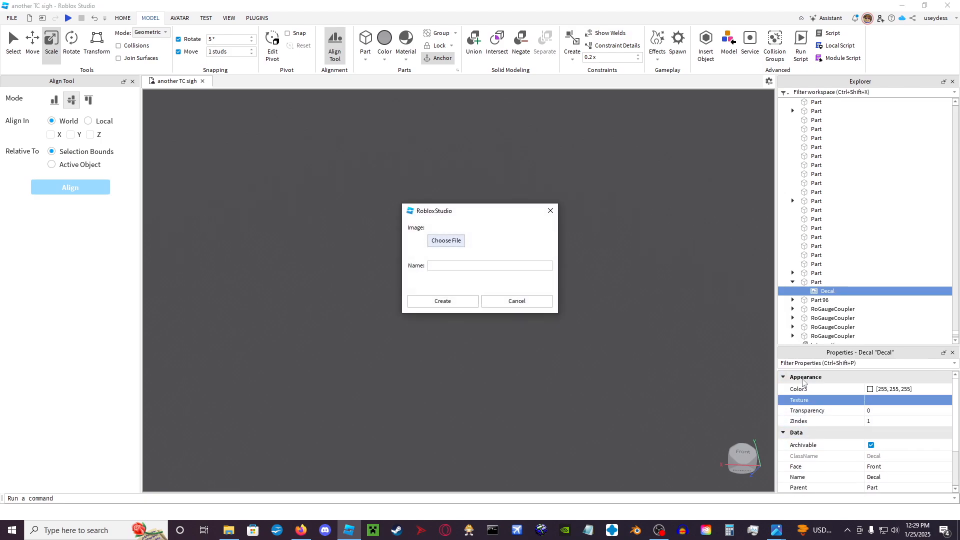
left_click(440, 244)
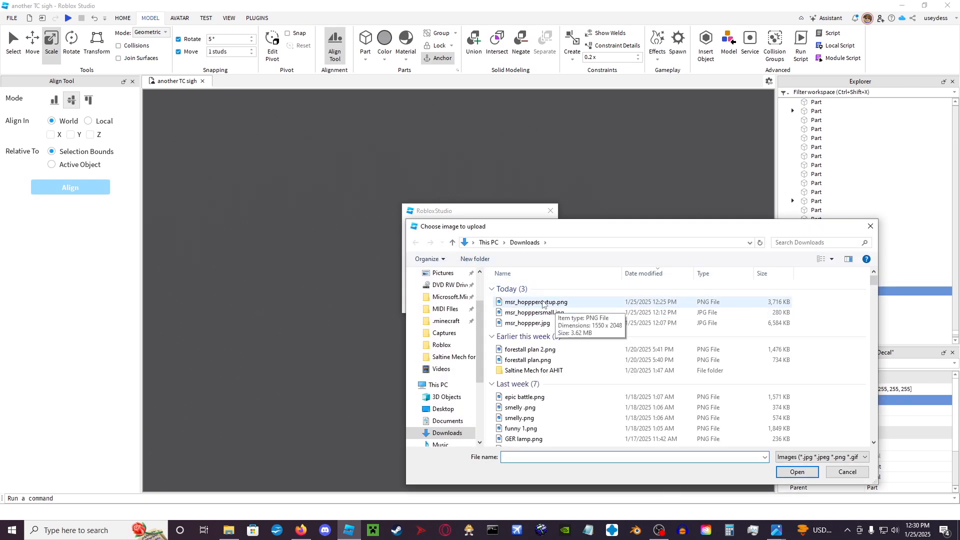
double_click(544, 302)
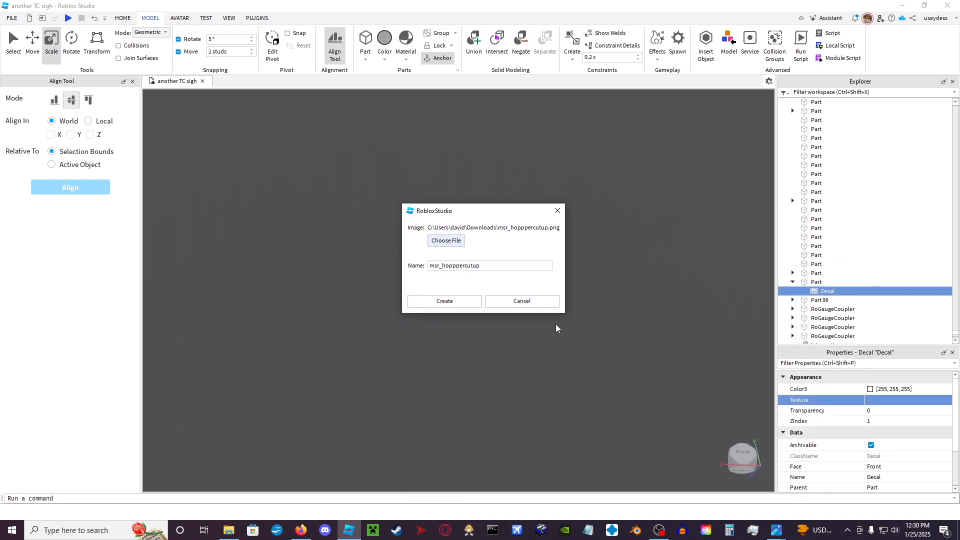
left_click(470, 302)
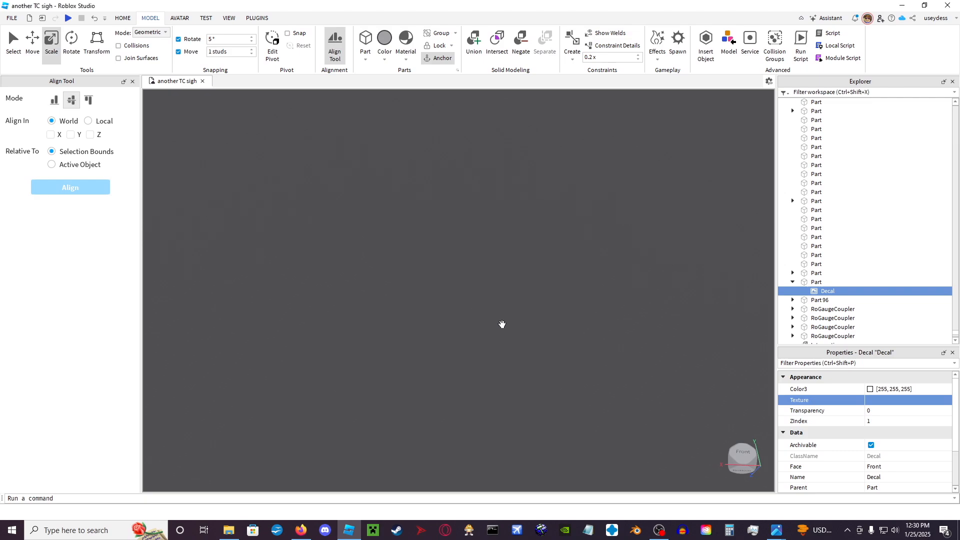
- Select the huge hopper drawing part and scale it down proportionally until it is smaller than the baseplate
right_click_drag(504, 324, 387, 163)
left_click(401, 278)
right_click_drag(411, 285, 414, 283)
right_click_drag(544, 346, 545, 346)
left_click_drag(534, 371, 549, 354)
right_click_drag(550, 353, 551, 353)
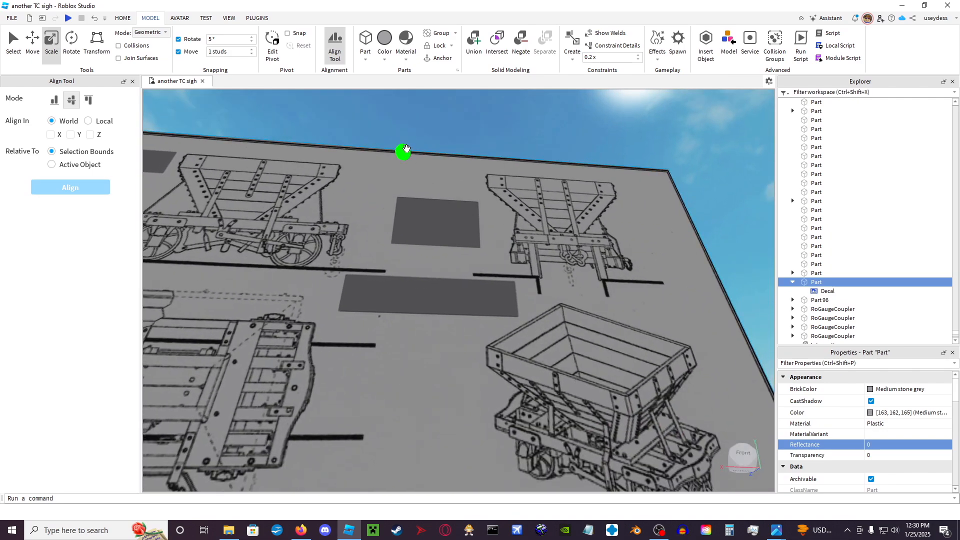
left_click_drag(405, 150, 410, 181)
right_click_drag(410, 181, 410, 181)
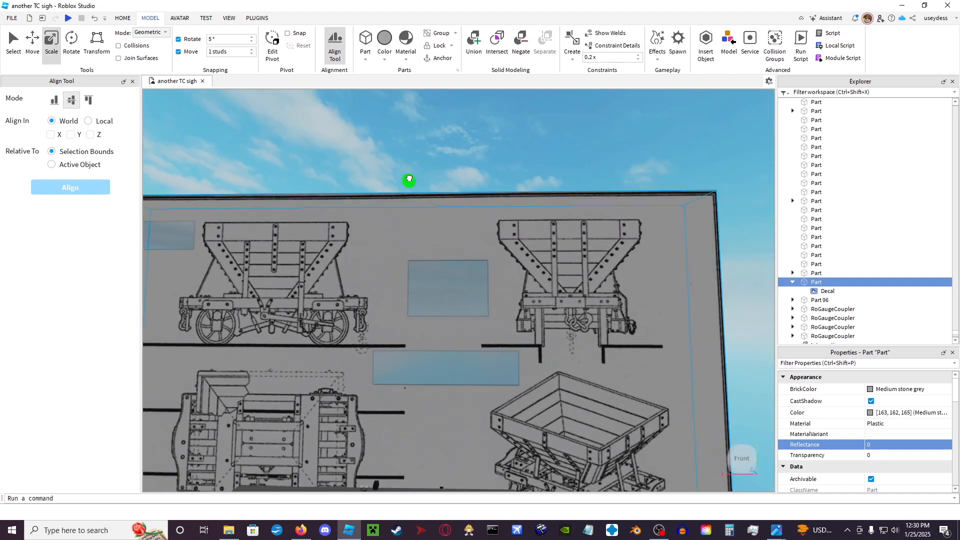
left_click_drag(410, 181, 412, 182)
right_click_drag(409, 181, 411, 182)
left_click_drag(412, 182, 443, 341)
right_click_drag(443, 341, 445, 343)
left_click_drag(444, 341, 444, 342)
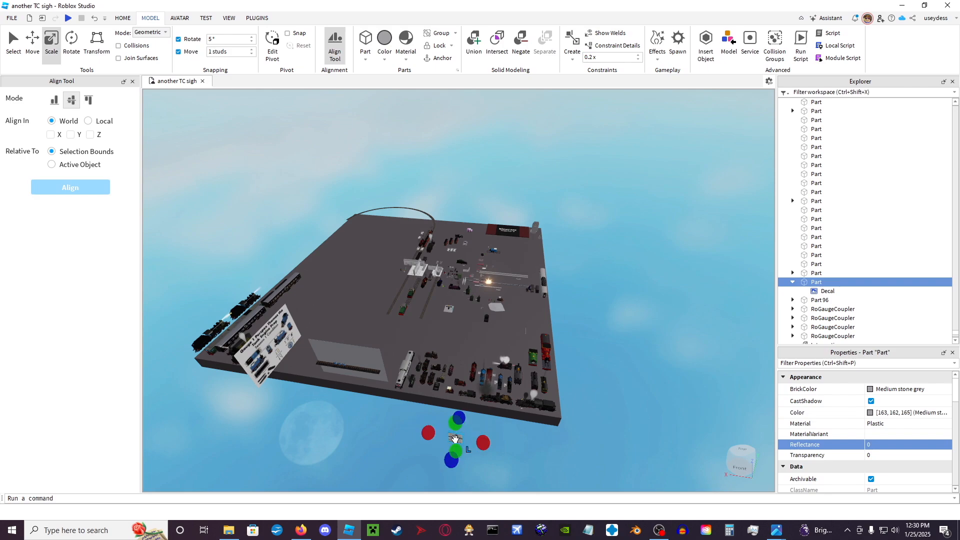
- Place the hopper drawing part upright on the open area of the baseplate beside the long tracks
right_click_drag(405, 341, 415, 343)
key("w")
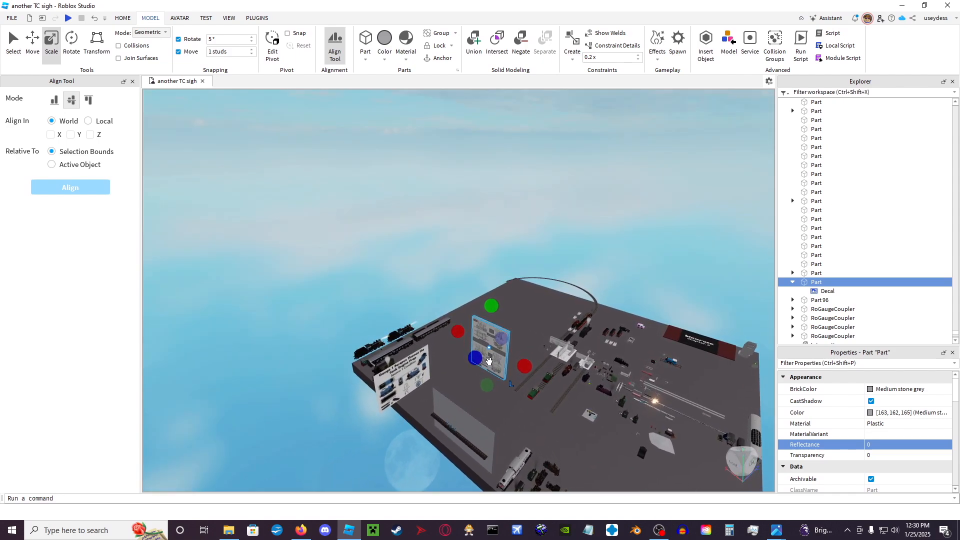
right_click_drag(489, 361, 521, 402)
key("w")
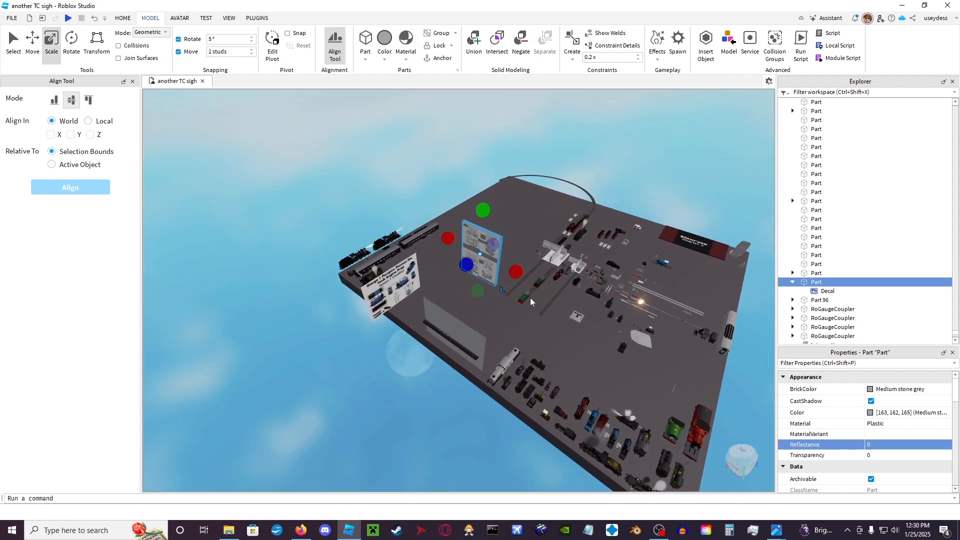
key("w")
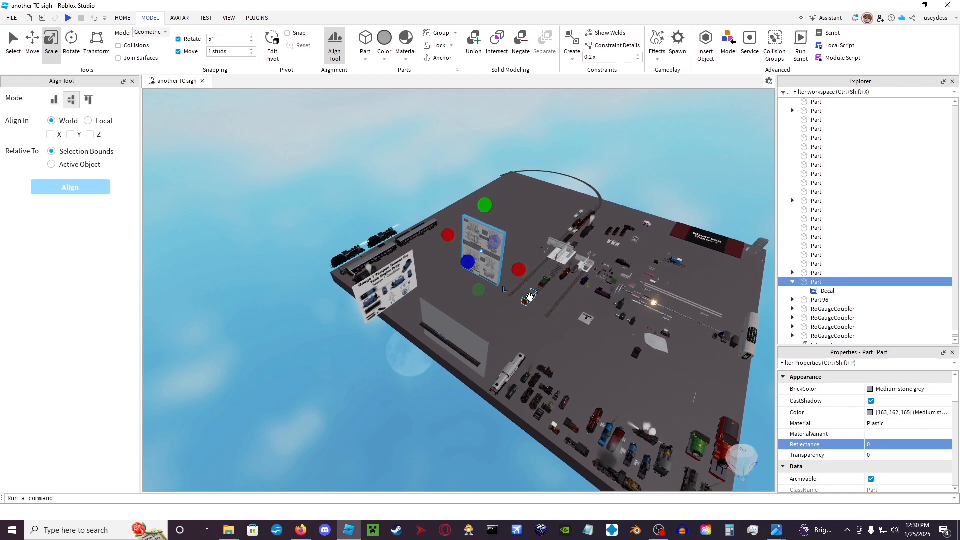
key("w")
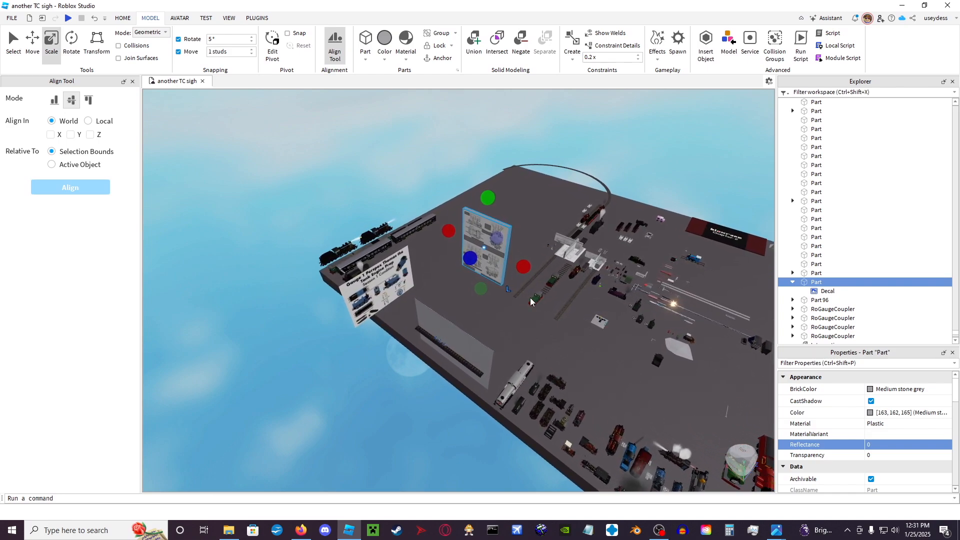
key("w")
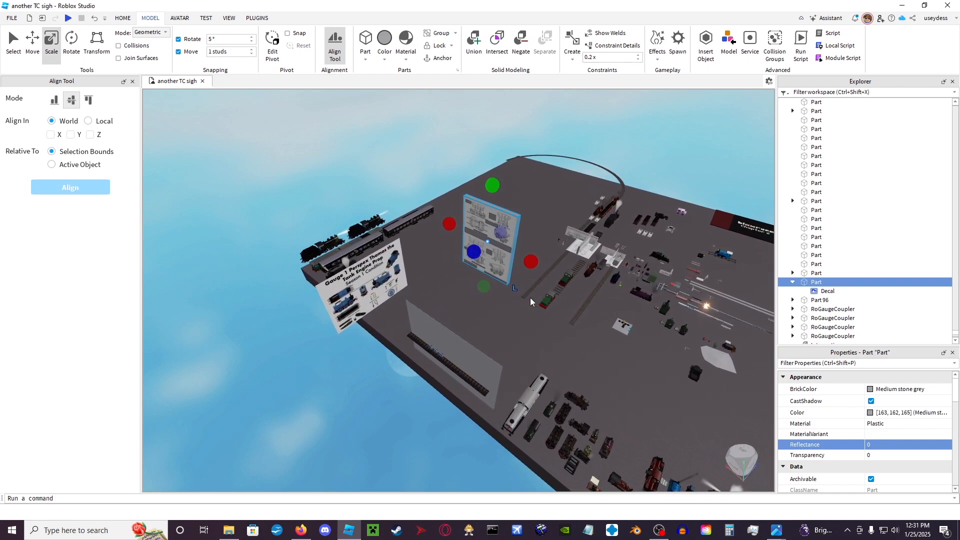
key("w")
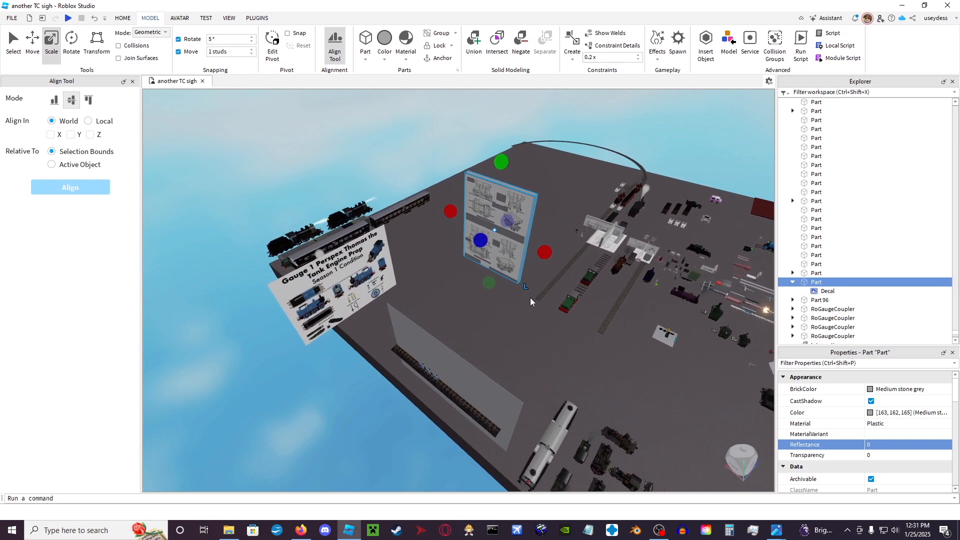
key("w")
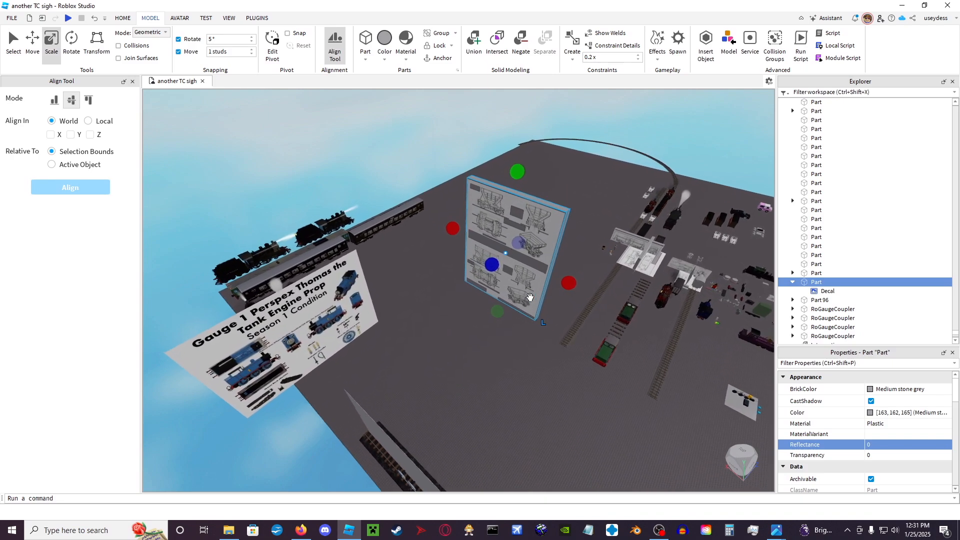
key("w")
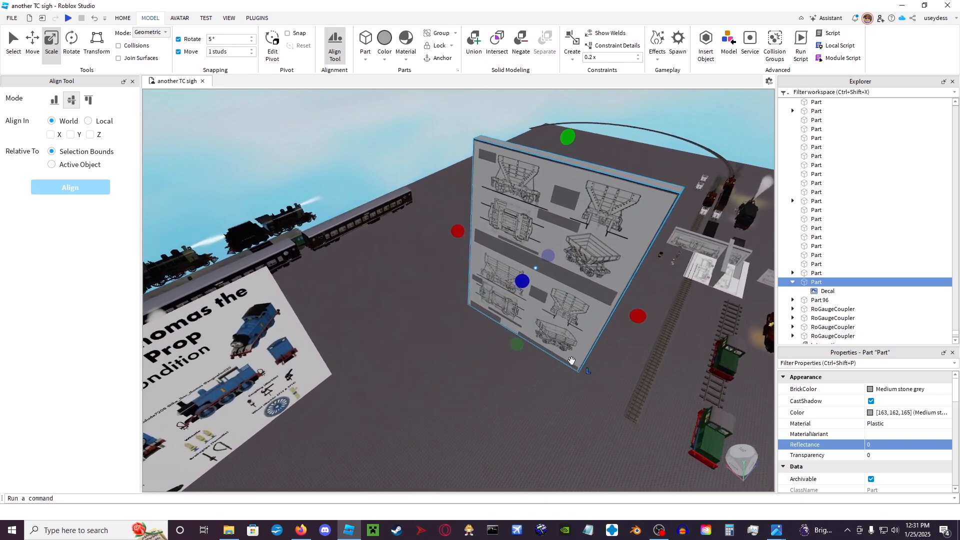
- Scale the hopper drawing part down further in proportion, to a small panel standing on the baseplate
key("f")
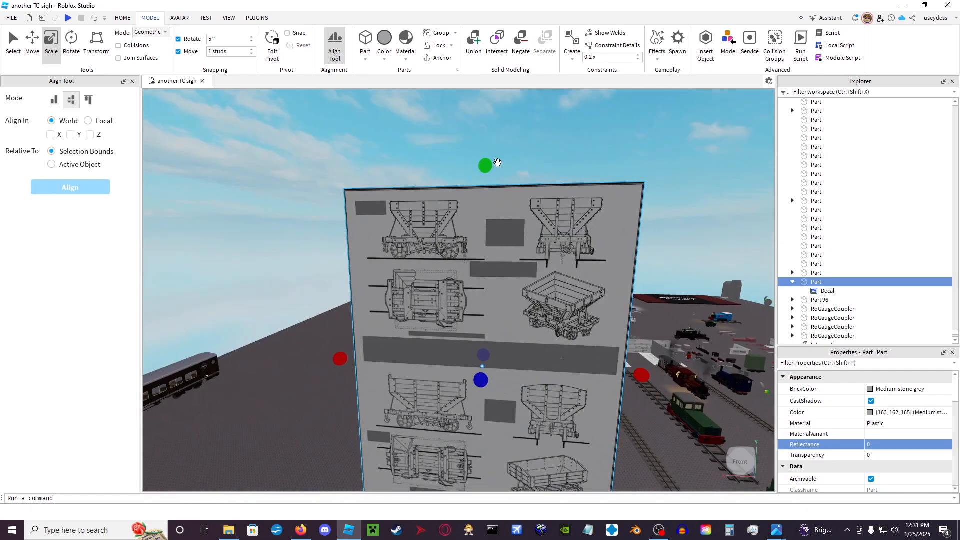
left_click_drag(490, 171, 519, 194)
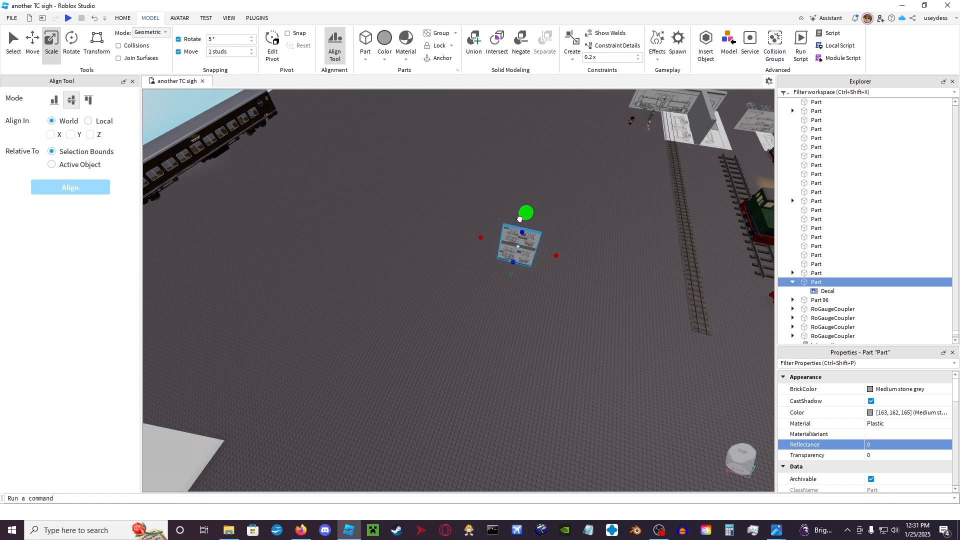
left_click(479, 295)
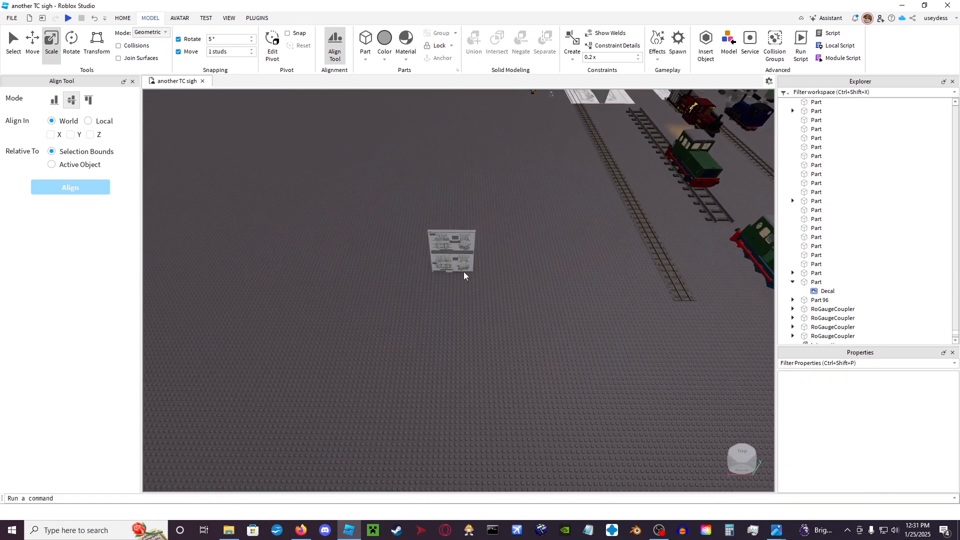
- Move the hopper drawing part across the baseplate to the free space behind the existing blueprint panels, near the white wagons
key("w")
key("d")
right_click_drag(470, 306, 477, 290)
key("w")
right_click_drag(465, 233, 488, 253)
key("s")
left_click_drag(542, 260, 449, 197)
key("d")
key("e")
key("w")
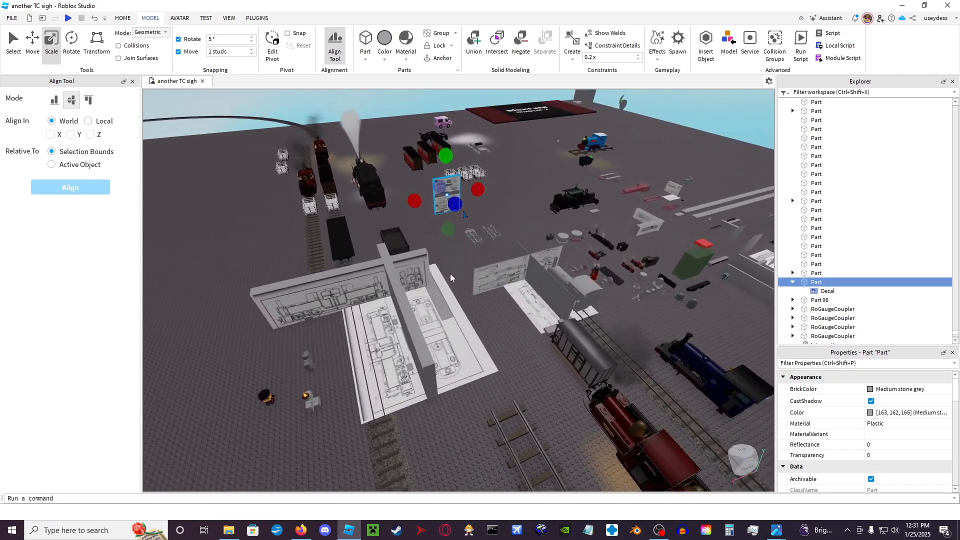
left_click(453, 278)
- Insert a new block part on the baseplate in front of the hopper drawing
right_click_drag(453, 278, 451, 278)
key("w")
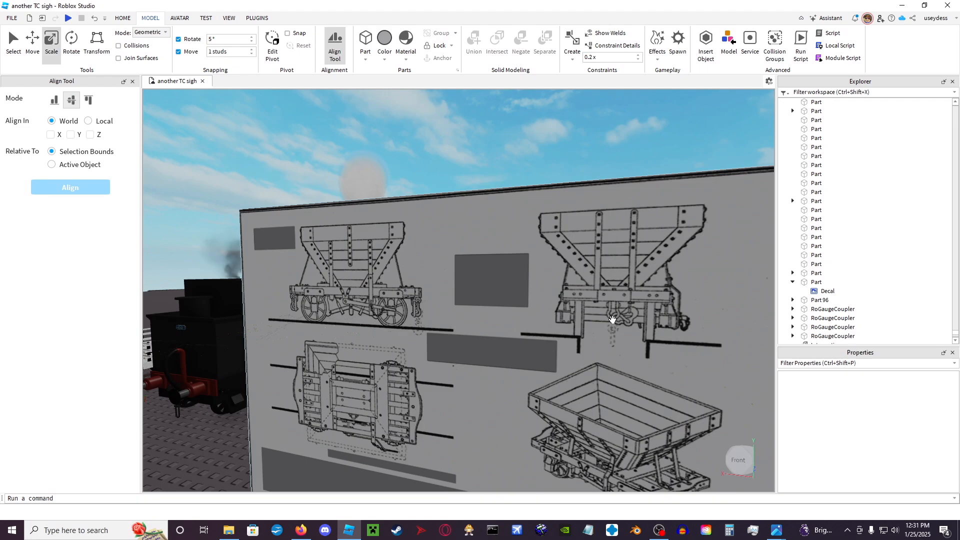
key("s")
right_click_drag(612, 320, 611, 319)
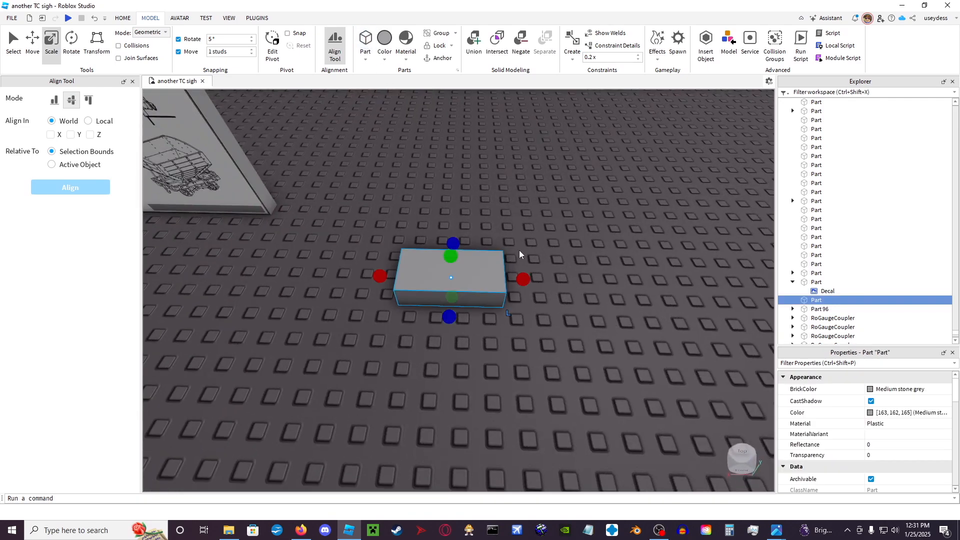
key("w")
right_click_drag(519, 250, 519, 250)
left_click_drag(495, 229, 495, 253)
right_click_drag(512, 277, 461, 274)
key("w")
key("w")
key("s")
key("w")
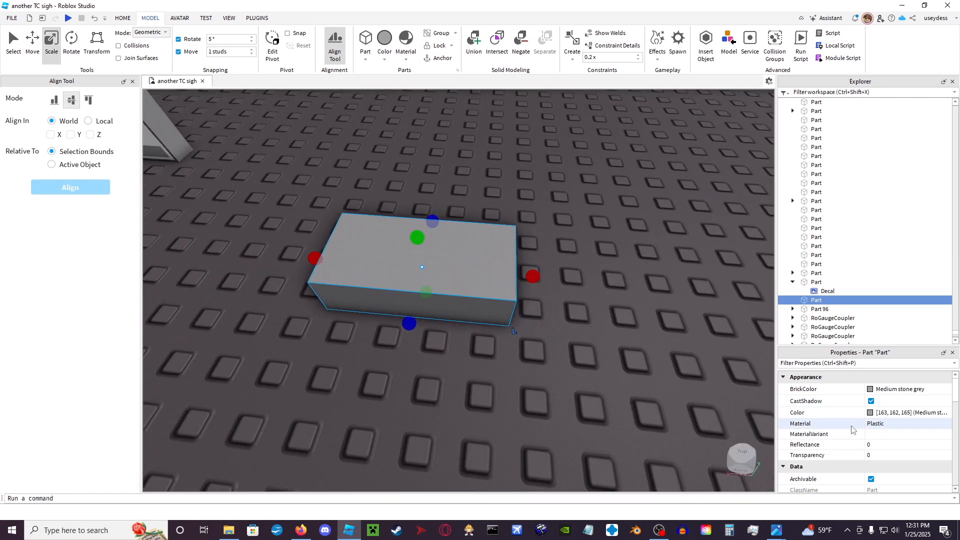
- Set the new block part's X size to 2.4
scroll(840, 430, "down", 1)
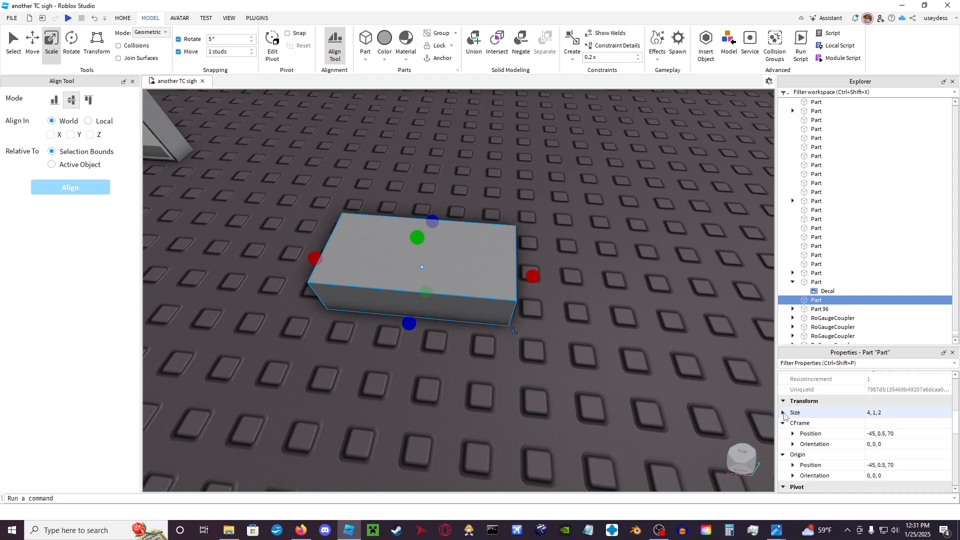
right_click_drag(523, 281, 520, 281)
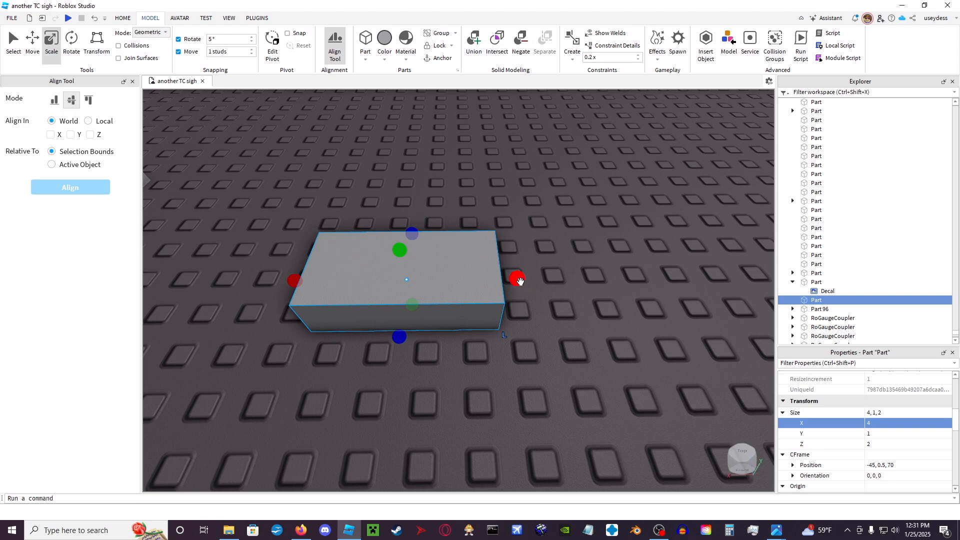
right_click_drag(273, 250, 273, 252)
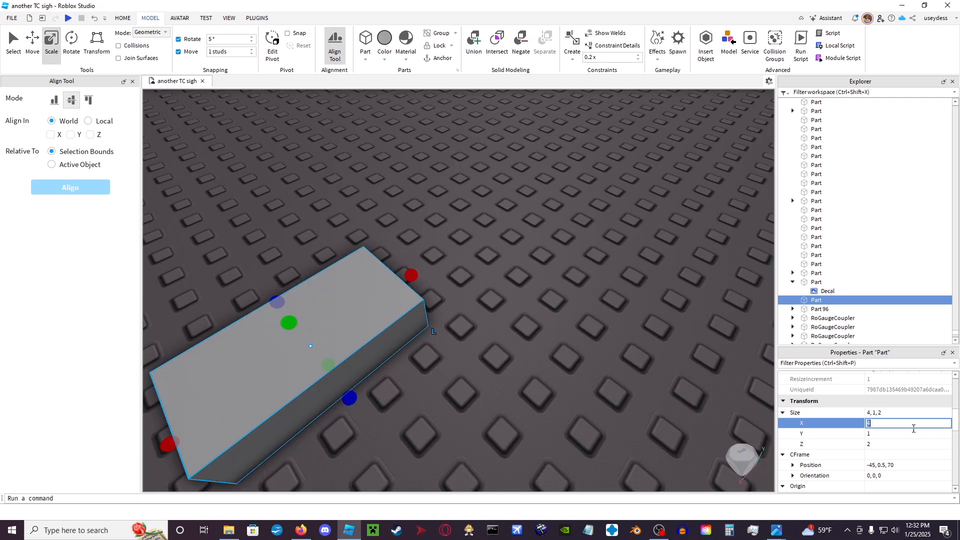
type("2.4")
key("Return")
right_click_drag(388, 356, 388, 356)
left_click_drag(435, 293, 450, 322)
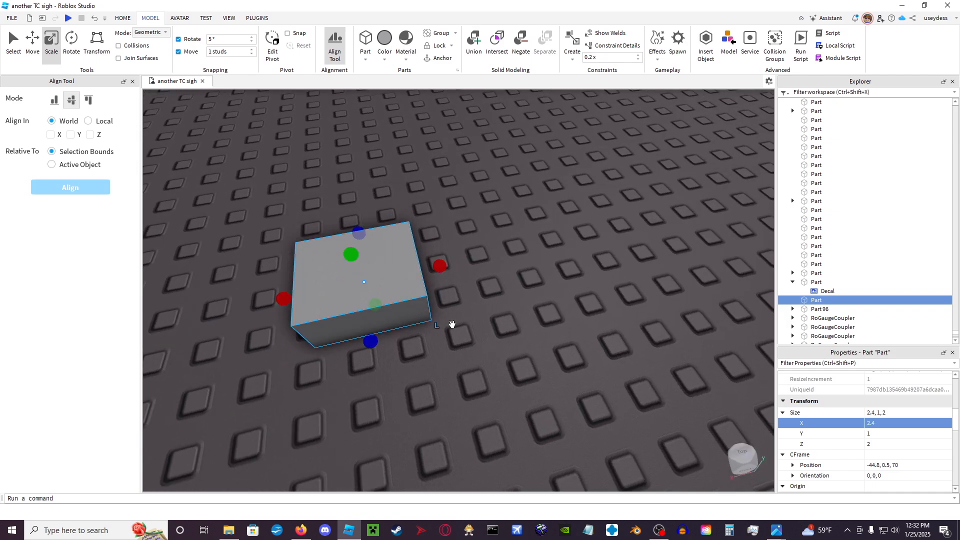
- Duplicate the 2.4-wide block twice and butt one copy against each end of the original along the X direction
right_click_drag(450, 322, 452, 324)
key("ctrl+d")
left_click_drag(364, 272, 457, 317)
right_click_drag(456, 317, 456, 317)
left_click_drag(457, 317, 403, 243)
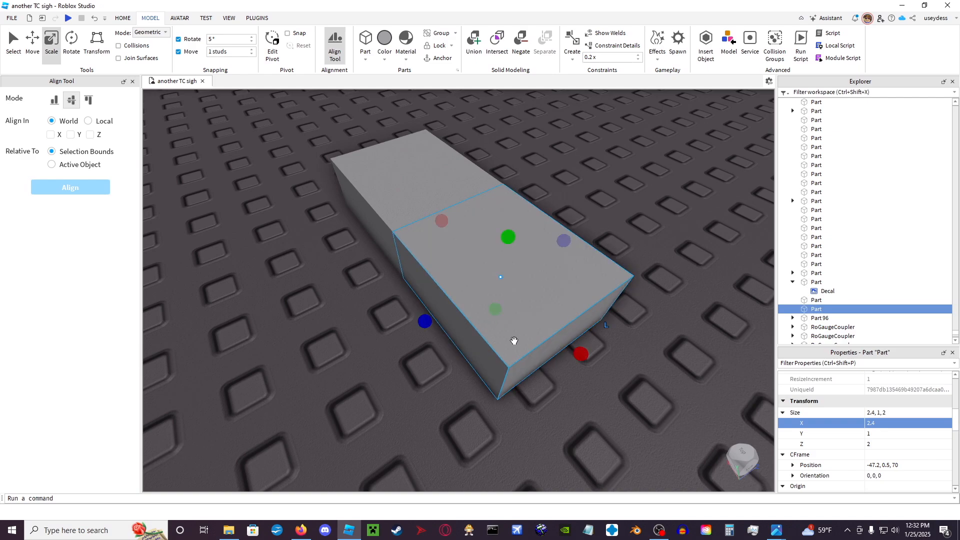
left_click_drag(505, 349, 553, 397)
right_click_drag(553, 397, 553, 396)
left_click_drag(553, 396, 552, 250)
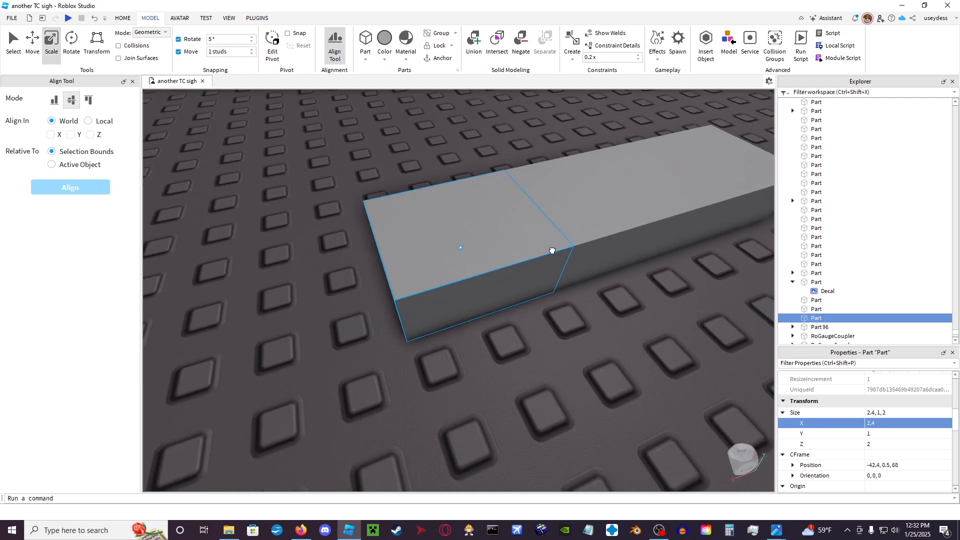
- Delete the middle block and union the two outer blocks, keeping the 2.4-stud gap between them
key("Delete")
left_click(539, 230)
right_click_drag(540, 230, 540, 230)
key("d")
scroll(418, 152, "down", 5)
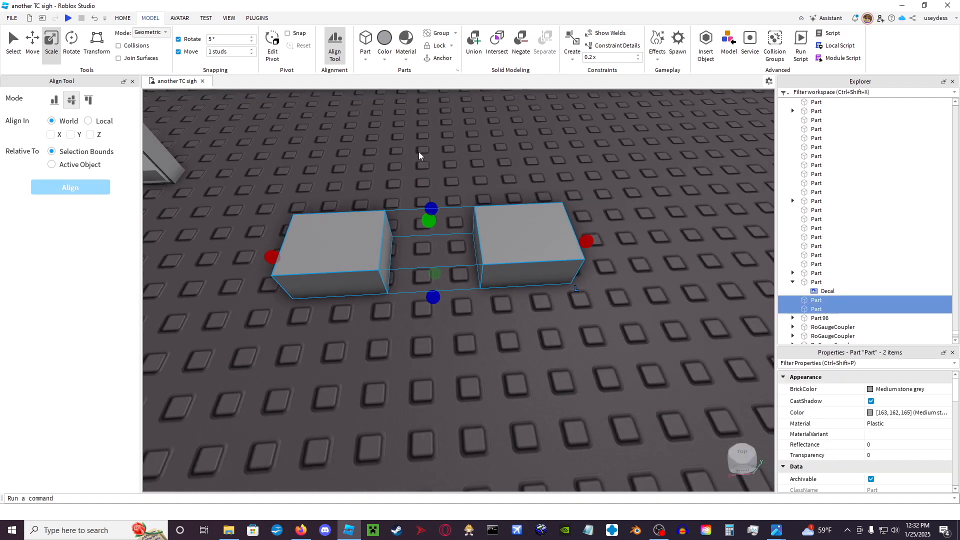
left_click(468, 56)
right_click_drag(451, 276, 452, 276)
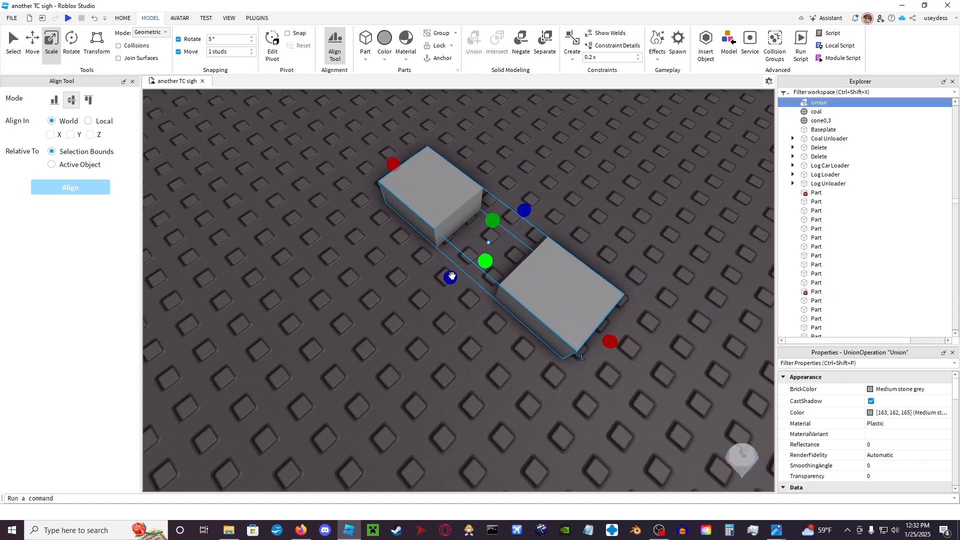
- Stretch the union lengthwise in both directions into two long parallel beams
left_click_drag(452, 276, 431, 291)
right_click_drag(432, 291, 431, 291)
left_click_drag(431, 292, 414, 287)
right_click_drag(431, 292, 512, 279)
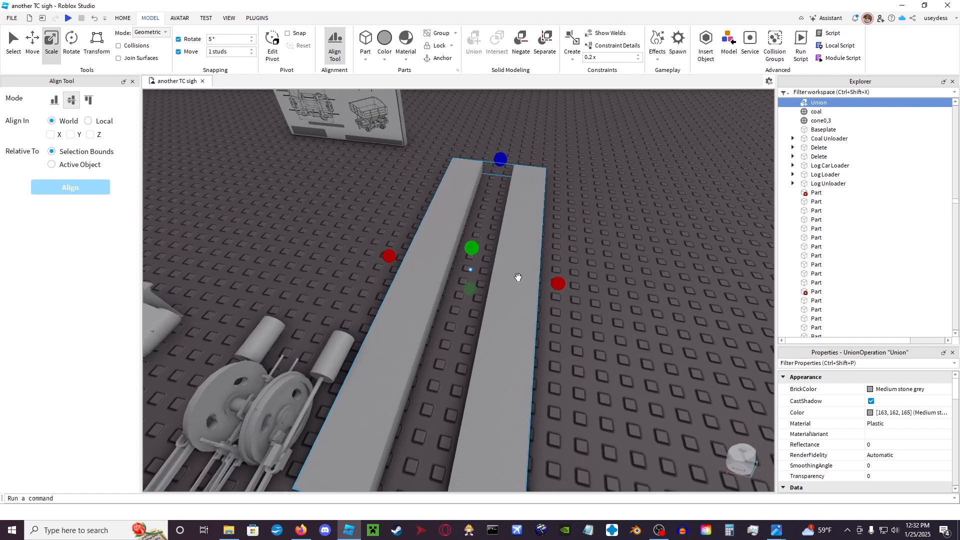
left_click(604, 255)
scroll(497, 275, "up", 8)
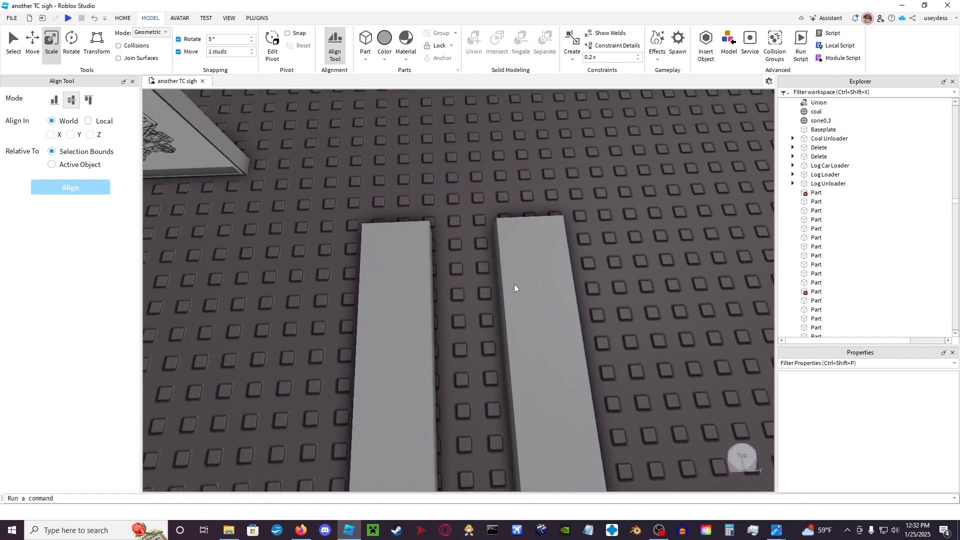
left_click(514, 244)
scroll(550, 332, "down", 6)
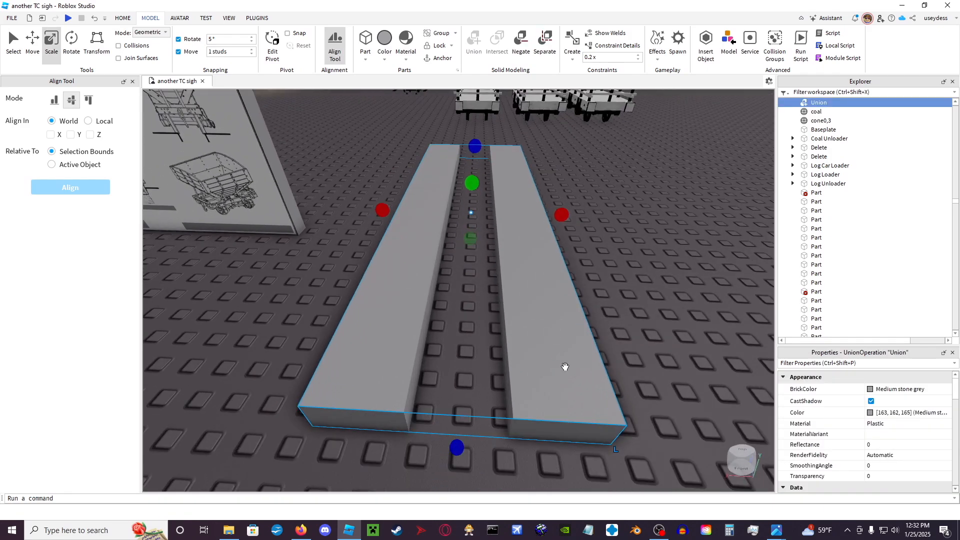
- Move the hopper drawing panel across the baseplate so it stands over the far end of the two beams
left_click(651, 377)
key("d")
right_click_drag(652, 377, 643, 374)
key("w")
key("s")
right_click_drag(518, 365, 518, 364)
key("w")
key("s")
key("w")
right_click_drag(448, 344, 448, 343)
left_click_drag(322, 314, 426, 276)
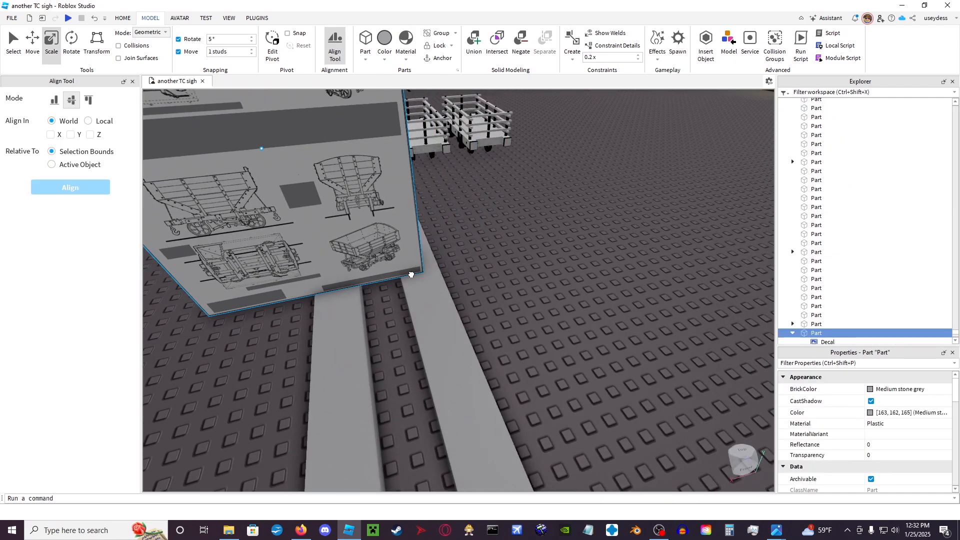
right_click_drag(492, 310, 492, 309)
- Lower the hopper drawing panel into the baseplate until the upper wagons' track line is about level with the beam tops
left_click(492, 307)
right_click_drag(548, 275, 530, 341)
key("w")
key("s")
key("w")
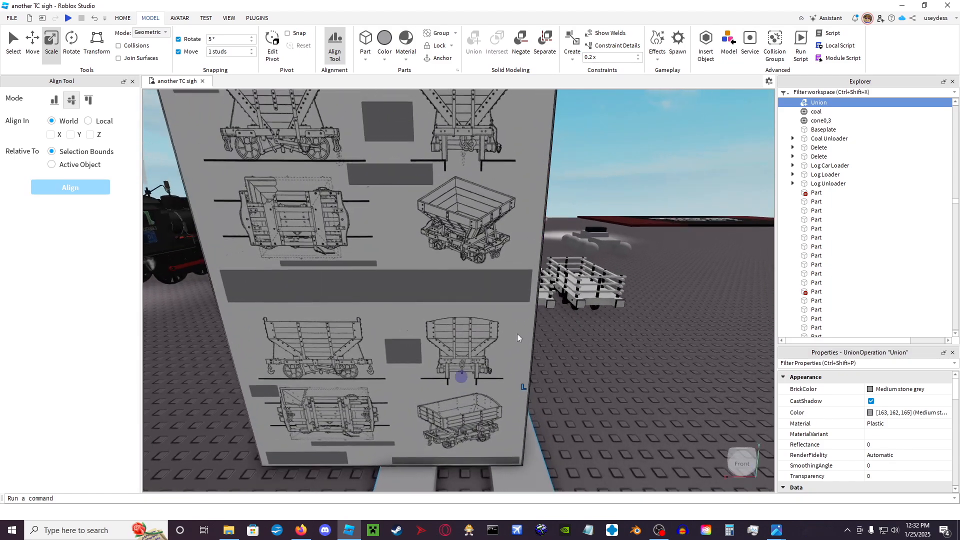
left_click(460, 304)
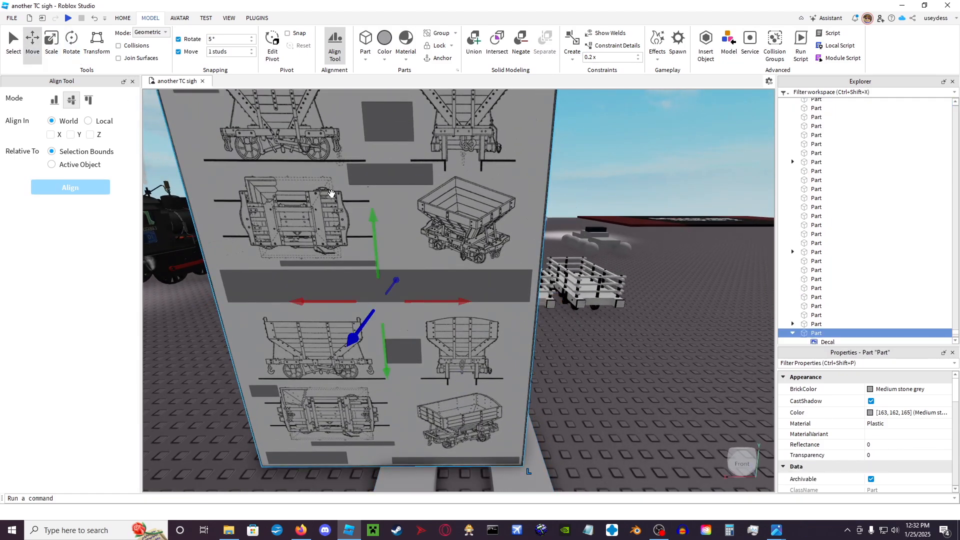
key("q")
left_click_drag(367, 220, 366, 309)
- Examine the rail marks under the upper end-view hopper against the inner edges of the two beams
key("w")
key("w")
key("d")
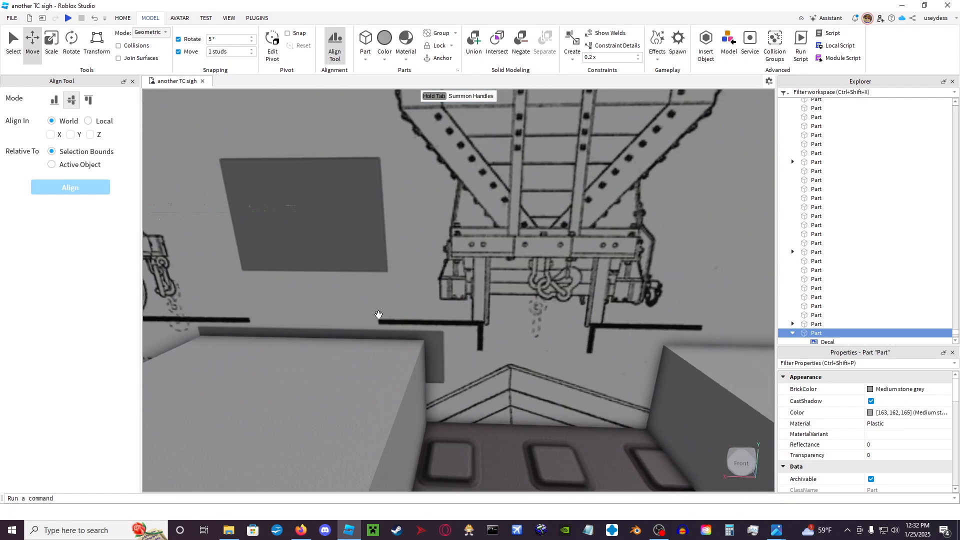
key("d")
key("a")
key("w")
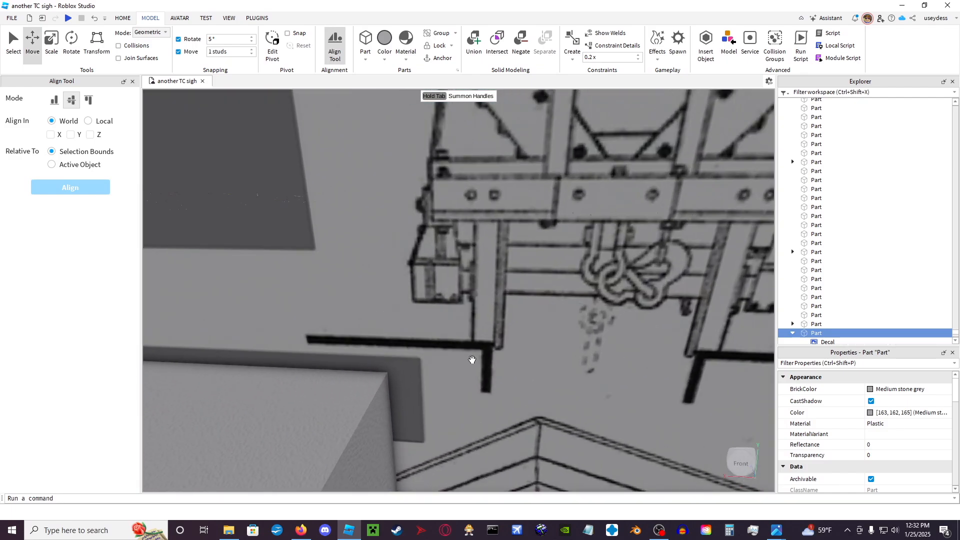
right_click_drag(482, 361, 464, 375)
key("s")
mouse_move(363, 414)
right_mouse_down()
mouse_move(497, 440)
mouse_move(493, 428)
right_mouse_up()
key("w")
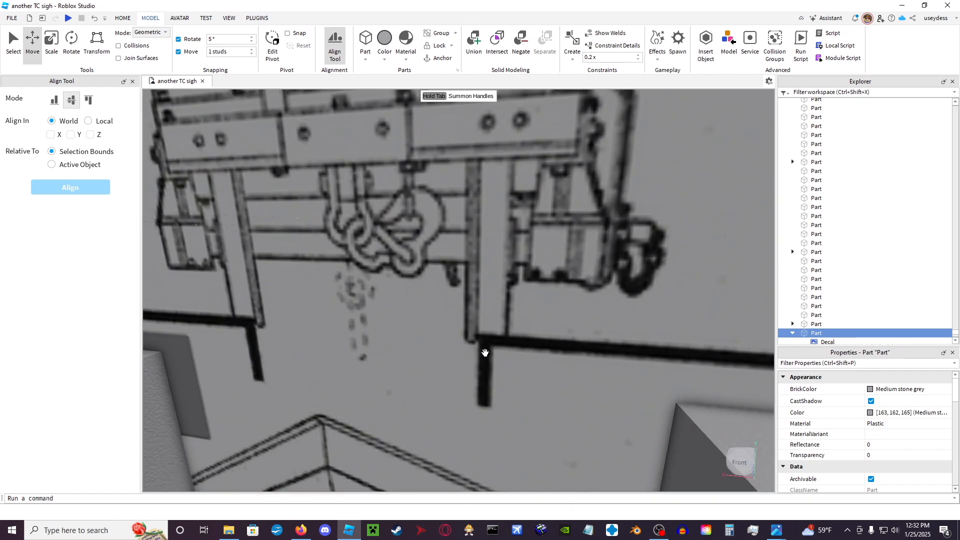
key("a")
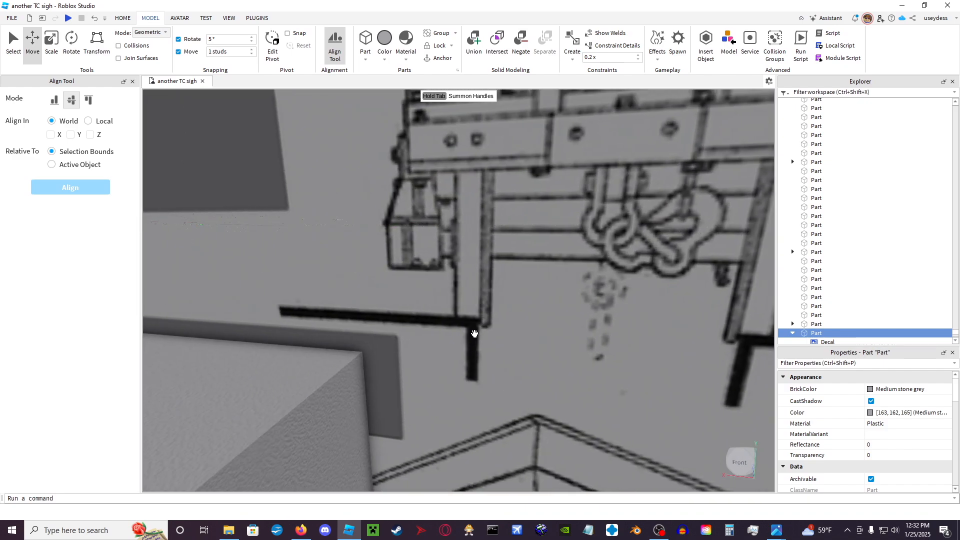
key("s")
right_click_drag(475, 333, 478, 326)
key("w")
key("s")
right_click_drag(497, 287, 496, 263)
key("s")
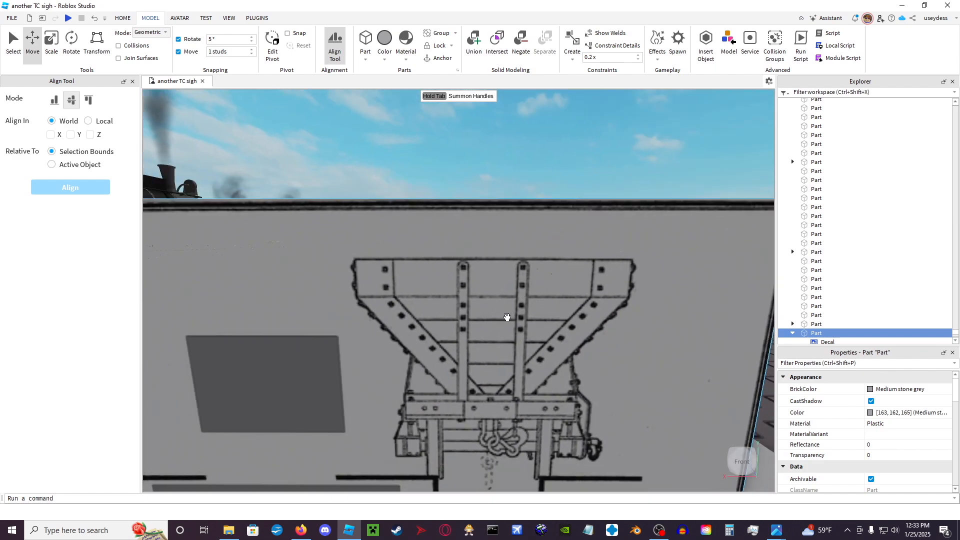
- Set the move snapping increment to 0.05 studs and scale the hopper drawing panel up in proportion
right_click_drag(507, 316, 507, 332)
key("s")
key("w")
key("s")
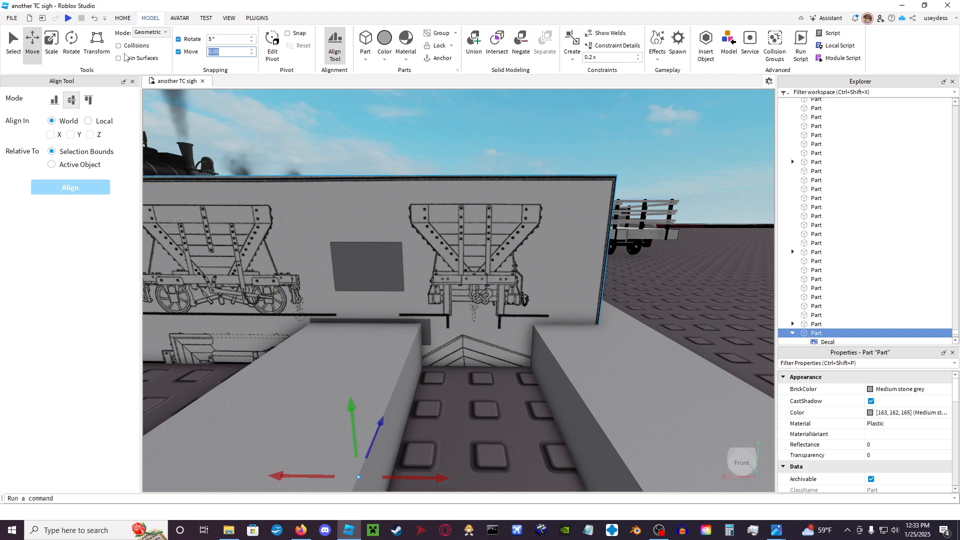
scroll(379, 214, "down", 5)
left_click_drag(390, 203, 394, 73)
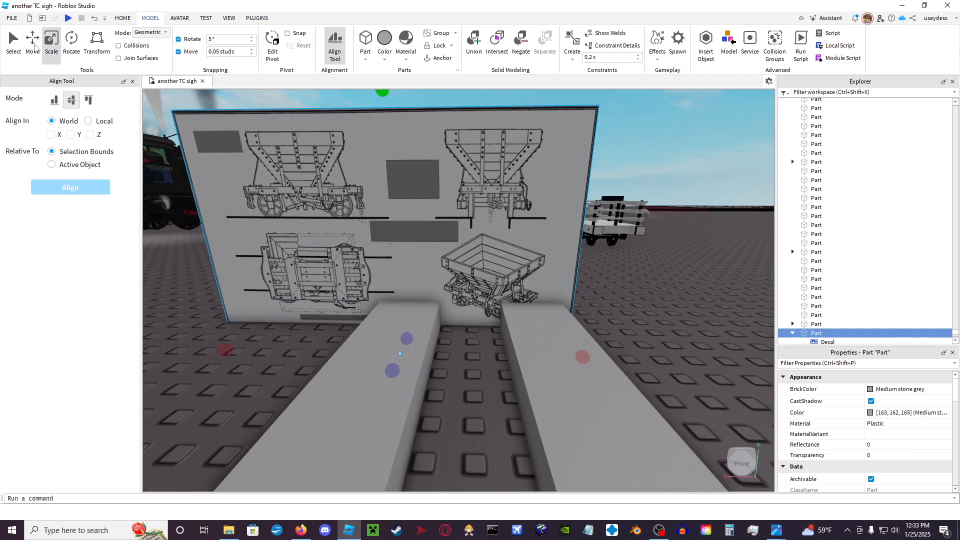
- Lower the drawing panel until its track line meets the beam tops, and shift it sideways toward the gap
left_click_drag(398, 281, 400, 351)
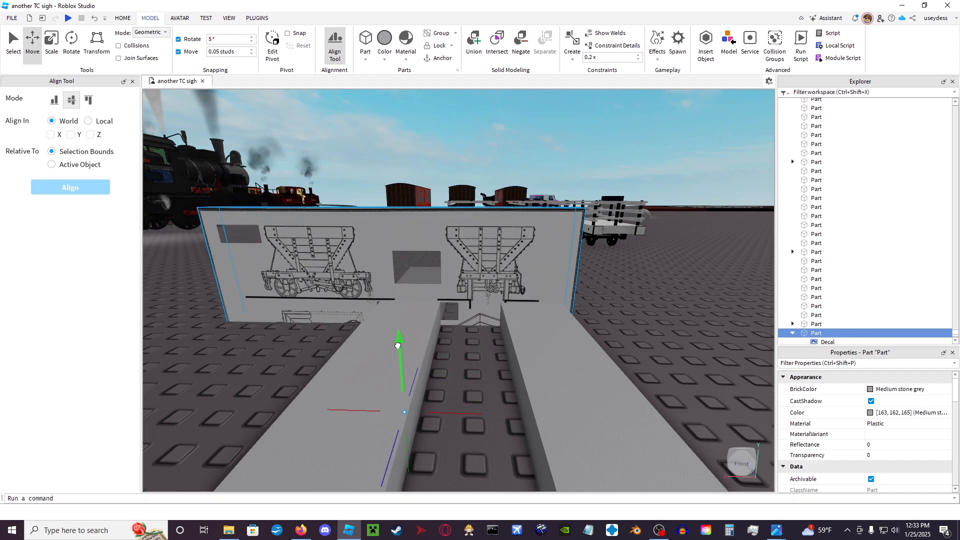
scroll(398, 345, "up", 5)
right_click_drag(399, 345, 425, 391)
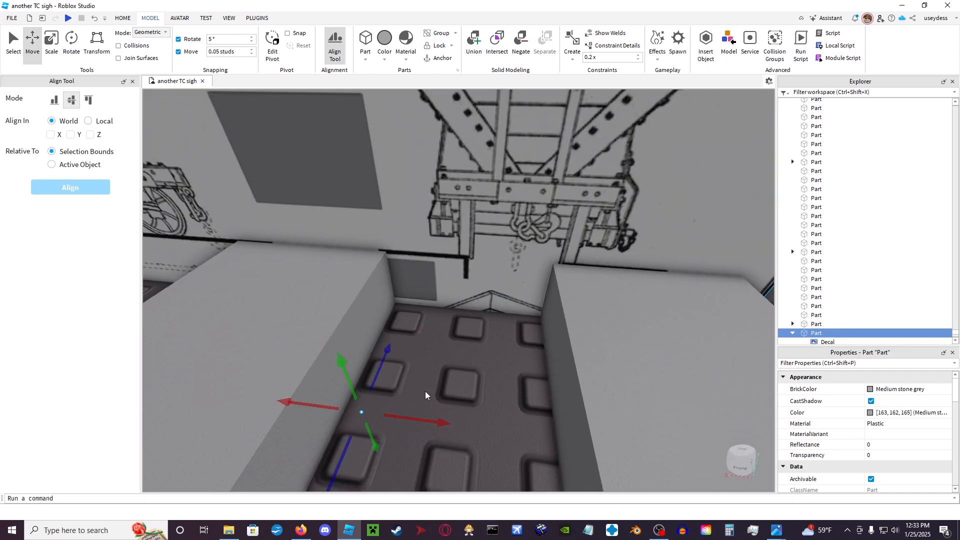
left_click_drag(418, 398, 412, 403)
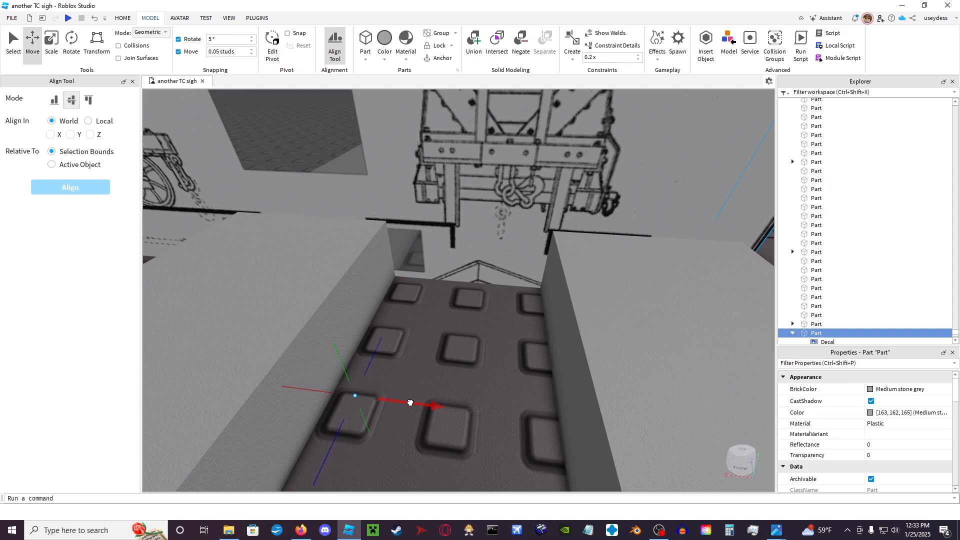
right_click_drag(411, 403, 423, 399)
scroll(427, 220, "up", 3)
scroll(427, 220, "down", 8)
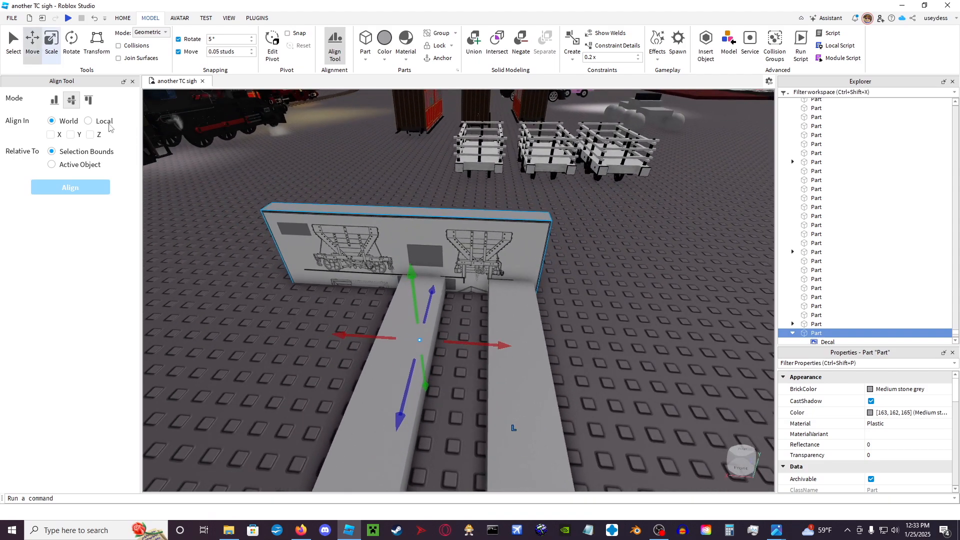
- Enlarge the drawing panel further in proportion, and reposition it so the end-view hopper sits over the gap between the beams
left_click_drag(295, 329, 197, 325, "shift")
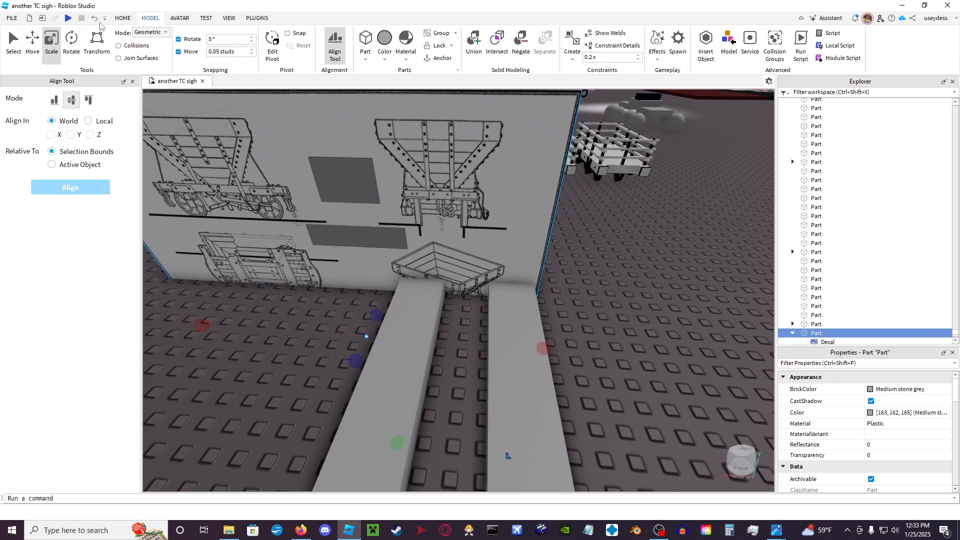
scroll(442, 288, "up", 3)
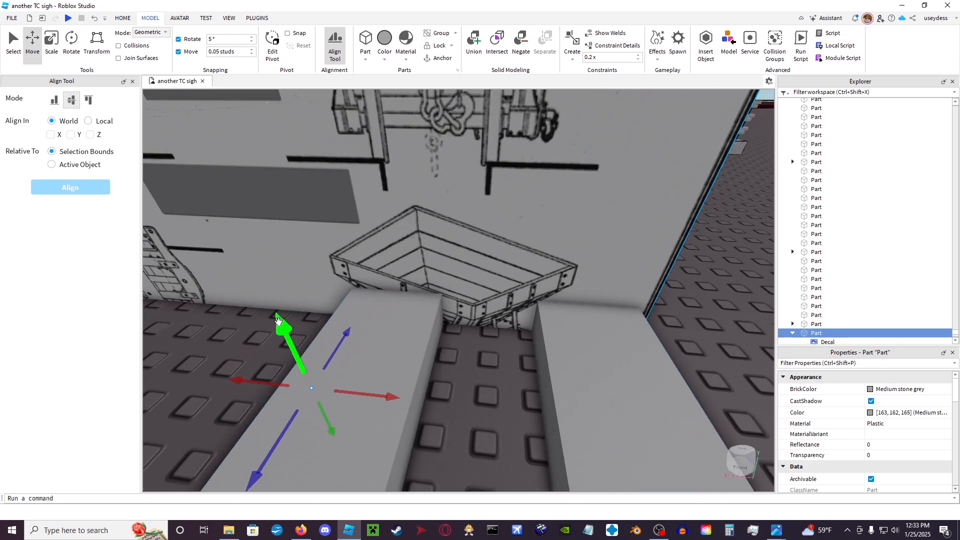
scroll(280, 330, "up", 10)
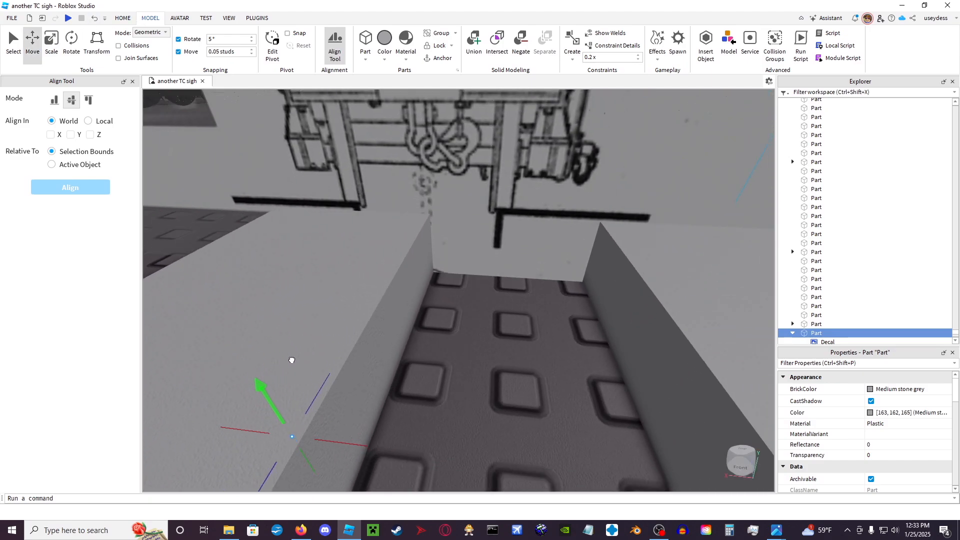
left_click_drag(374, 445, 402, 449)
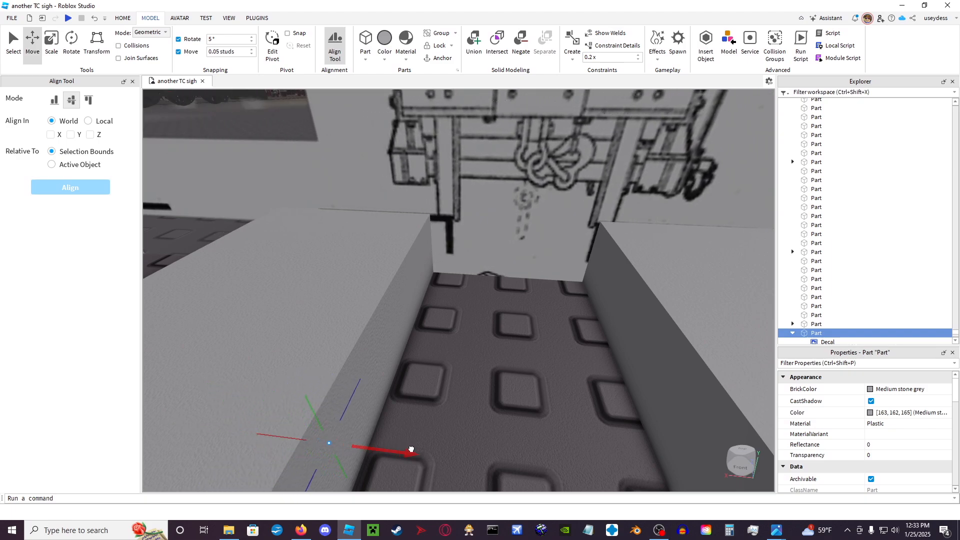
left_click_drag(412, 449, 413, 449)
right_click_drag(448, 436, 452, 431)
- Scale the drawing panel up a little more in proportion to widen the end view's rail gauge
key("s")
key("a")
left_click_drag(260, 391, 219, 393, "shift")
- Shift the enlarged panel sideways and lower it so the end view's rail marks line up with the beams
left_click(39, 58)
key("w")
key("d")
right_click_drag(459, 222, 453, 245)
left_click_drag(461, 384, 470, 385)
left_click_drag(372, 322, 374, 339)
- Inspect how the end view's rail marks and track line meet the beams' inner edges and tops
key("w")
right_click_drag(374, 340, 398, 367)
key("e")
key("w")
key("d")
right_click_drag(274, 271, 274, 272)
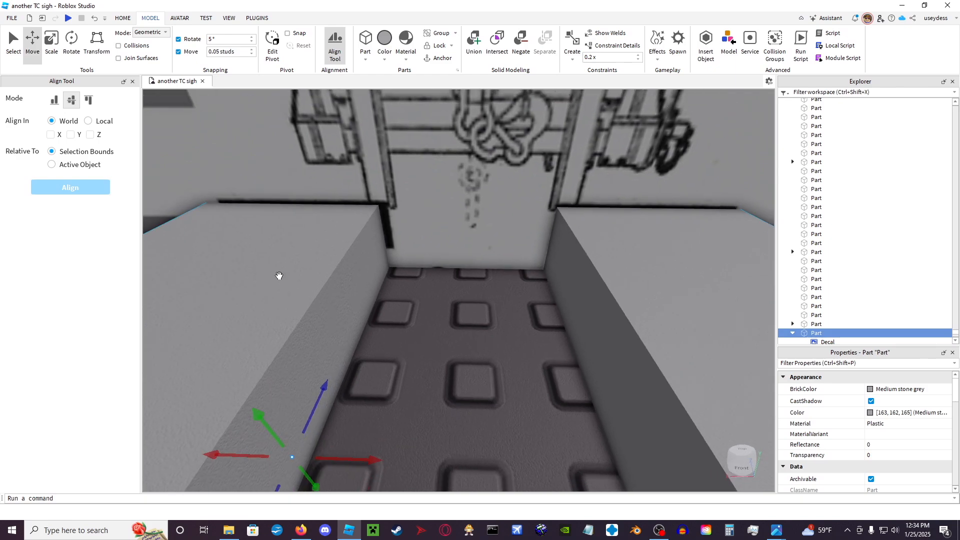
left_click_drag(359, 455, 360, 457)
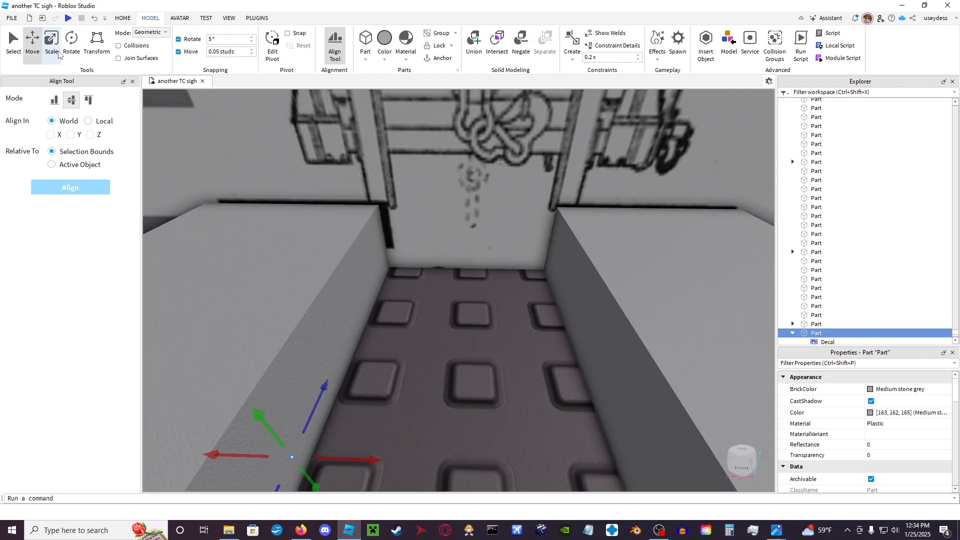
- Enlarge the drawing panel slightly in proportion to match the rail gauge to the beam gap
right_click_drag(281, 201, 279, 203)
key("s")
key("a")
left_click_drag(242, 365, 220, 360)
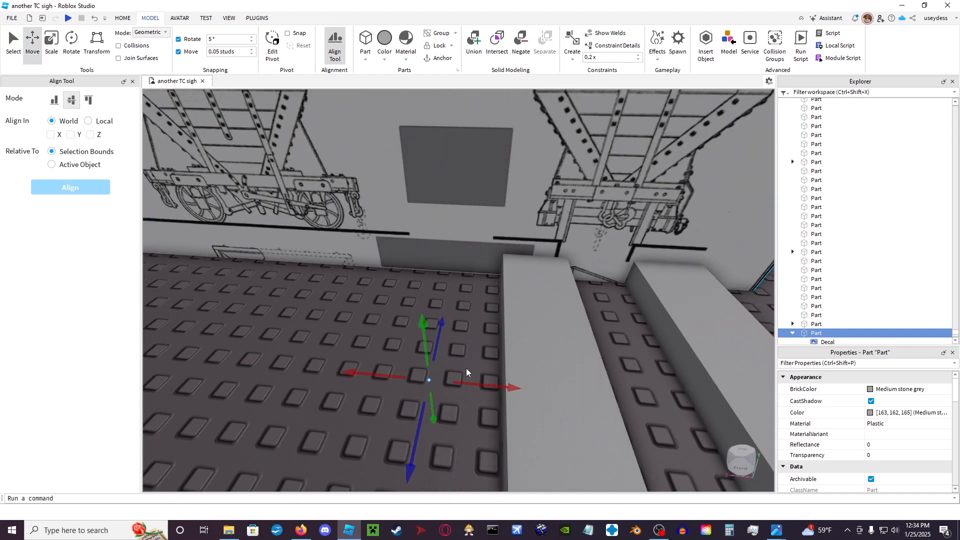
- Nudge the panel sideways and down again to centre the end-view hopper on the gap at beam-top height
right_click_drag(466, 368, 465, 368)
key("d")
key("w")
left_click_drag(446, 374, 276, 260, "shift")
left_click(351, 163)
left_click_drag(455, 387, 464, 388)
left_click_drag(377, 327, 379, 335)
key("w")
right_click_drag(408, 328, 409, 328)
scroll(410, 328, "up", 1)
scroll(465, 287, "up", 1)
scroll(477, 276, "down", 4)
- Fine-tune the overall scale of the hopper drawing panel by a small amount
right_click_drag(476, 275, 477, 276)
key("a")
key("s")
left_click(51, 46)
right_click_drag(349, 313, 349, 313)
left_click_drag(251, 332, 254, 333)
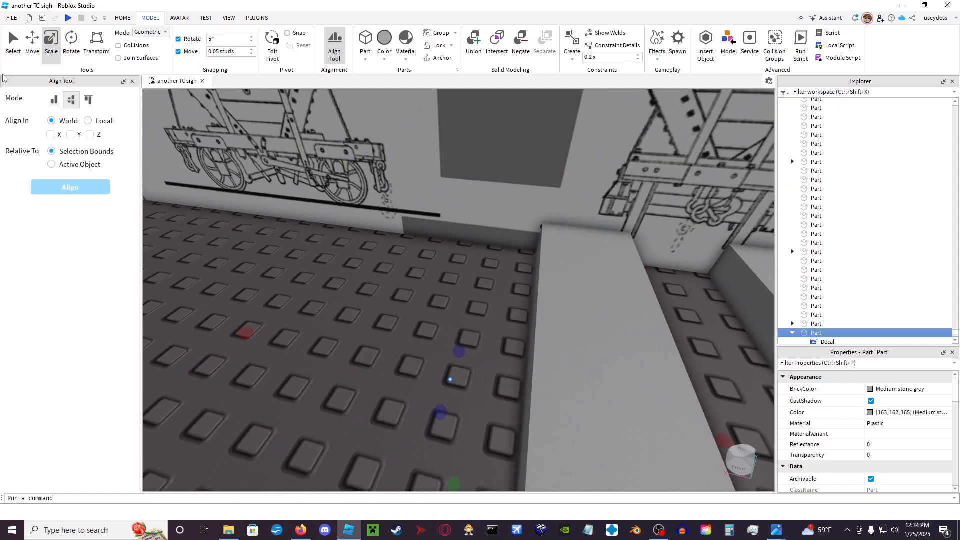
- Realign the resized panel in height and sideways so the track line rests on the beam tops and the rails frame the gap
left_click(28, 49)
key("d")
right_click(317, 284)
right_click_drag(277, 304, 277, 305)
left_click_drag(327, 343, 333, 354)
left_click_drag(386, 403, 386, 405)
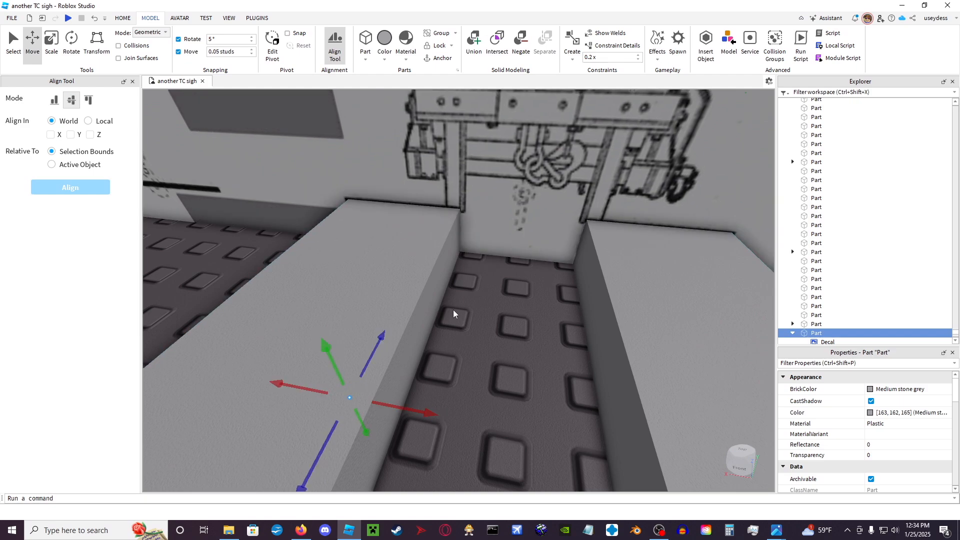
scroll(454, 313, "up", 5)
right_click_drag(454, 313, 454, 309)
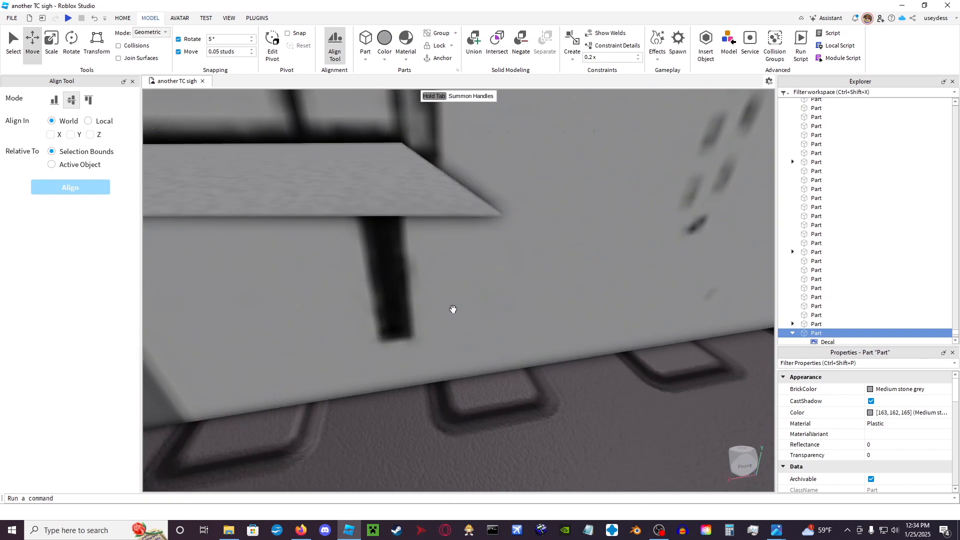
scroll(452, 308, "down", 6)
- Duplicate the hopper drawing panel and rotate the copy 90 degrees about the vertical axis to cross the original
left_click(629, 315)
left_click(547, 285)
right_click_drag(547, 280, 552, 277)
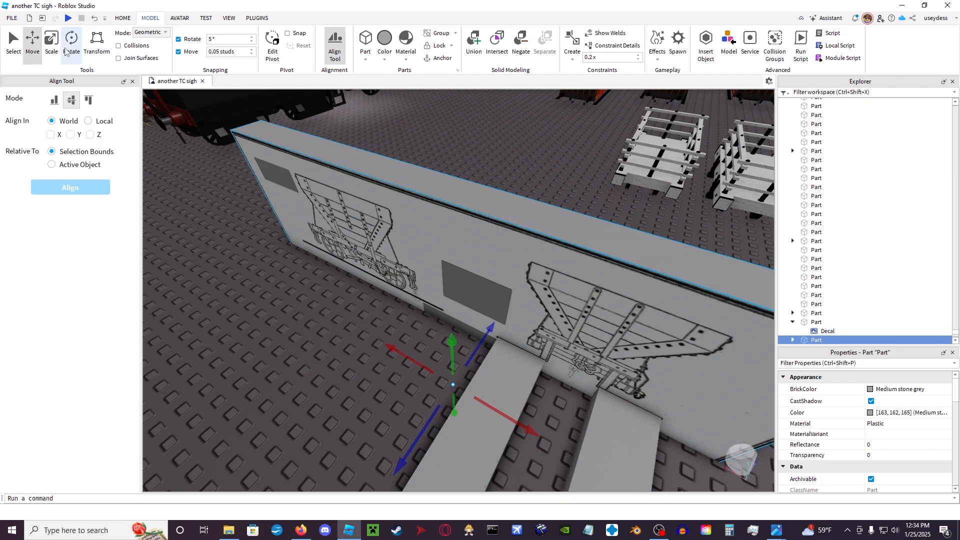
left_click(70, 49)
scroll(396, 265, "up", 3)
left_click_drag(430, 405, 490, 365)
right_click_drag(490, 364, 480, 358)
scroll(520, 364, "down", 3)
left_click(596, 298)
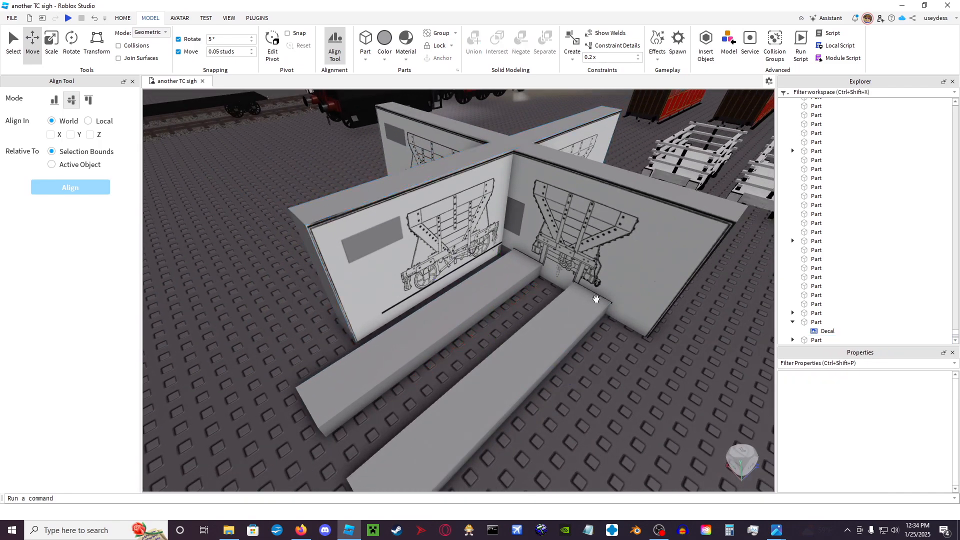
- Duplicate the rotated side-view panel and turn the new copy flat for the plan view
scroll(475, 228, "up", 2)
key("a")
right_click_drag(456, 228, 478, 227)
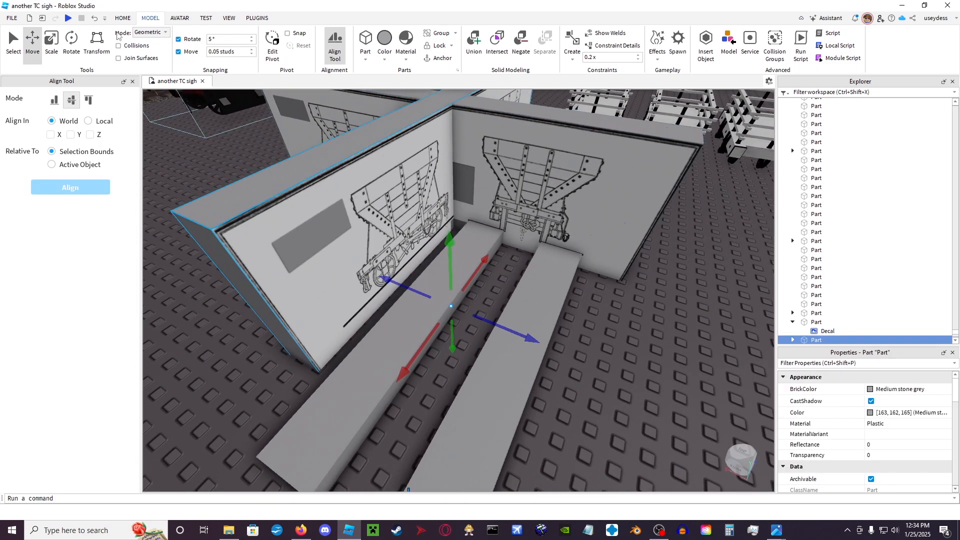
left_click_drag(487, 275, 391, 247)
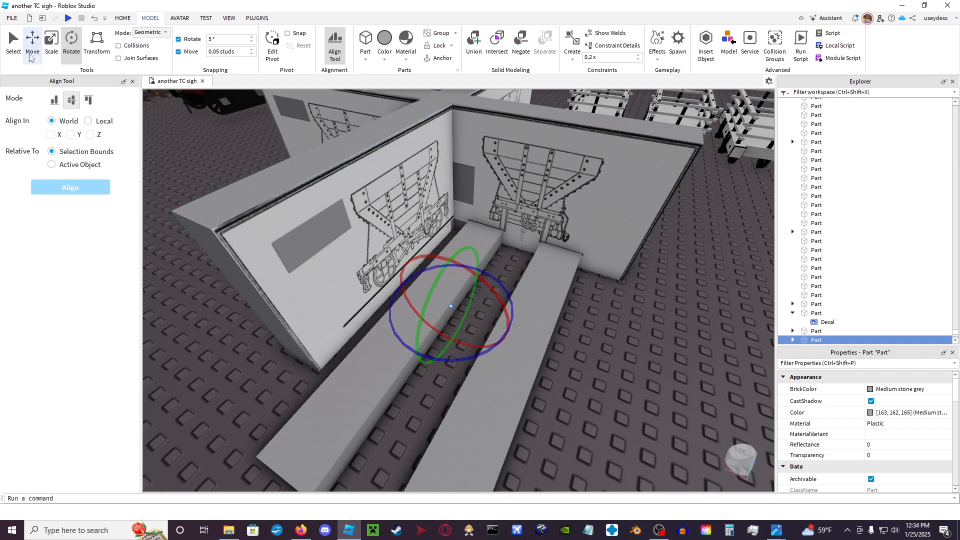
- Move the flat plan-view panel beneath the beams and shift it until its wagon sits centred in the rail gap
left_click_drag(439, 205, 441, 163)
left_click_drag(505, 238, 693, 328)
scroll(694, 329, "up", 2)
right_click_drag(693, 329, 637, 267)
scroll(693, 328, "up", 2)
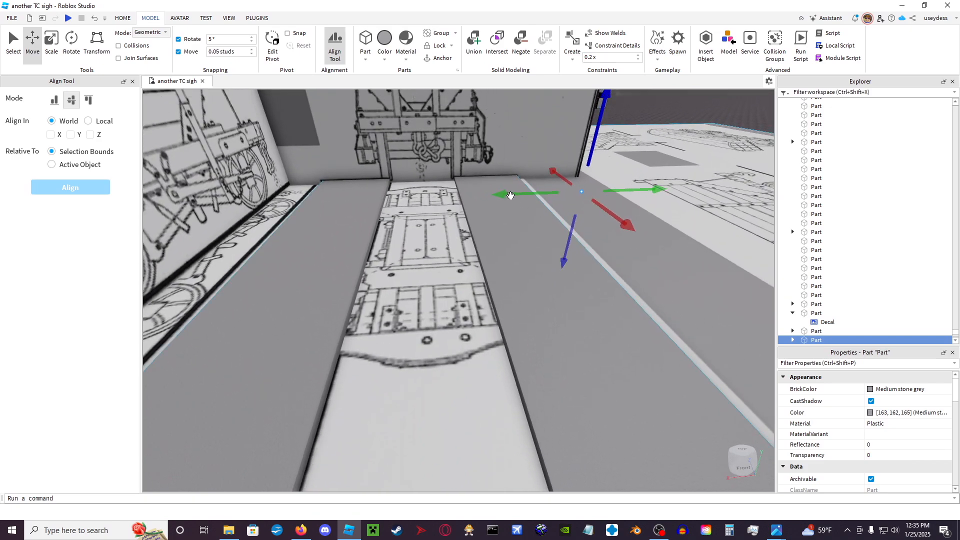
left_click_drag(587, 176, 579, 163)
right_click_drag(579, 163, 400, 158)
key("w")
left_click_drag(410, 144, 405, 132)
right_click_drag(487, 180, 456, 148)
- Try to sink the beam union below the surface of the plan-view panel
left_click_drag(440, 145, 381, 272)
key("ctrl+shift+g")
right_click_drag(382, 274, 404, 314)
key("s")
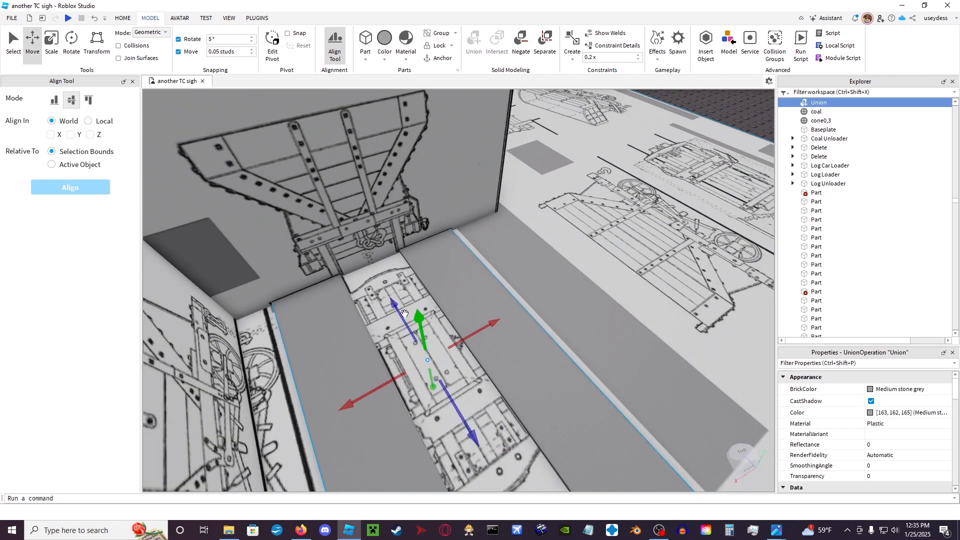
left_click_drag(424, 329, 428, 334)
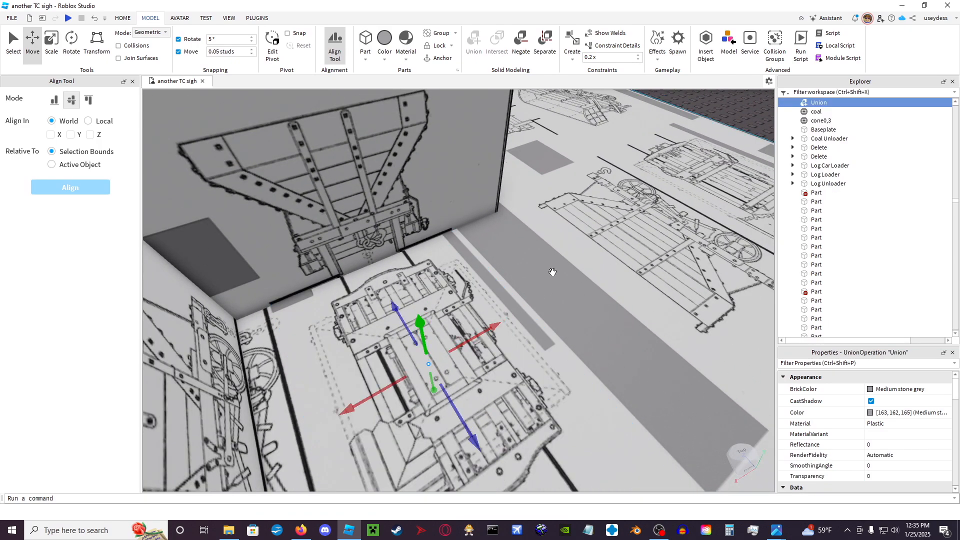
left_click_drag(553, 271, 442, 196)
- Move the end-view panel outward past the ends of the beams
key("s")
right_click_drag(442, 196, 624, 261)
left_click_drag(400, 305, 394, 375)
key("q")
left_click(654, 164)
left_click(463, 227)
scroll(356, 313, "down", 1)
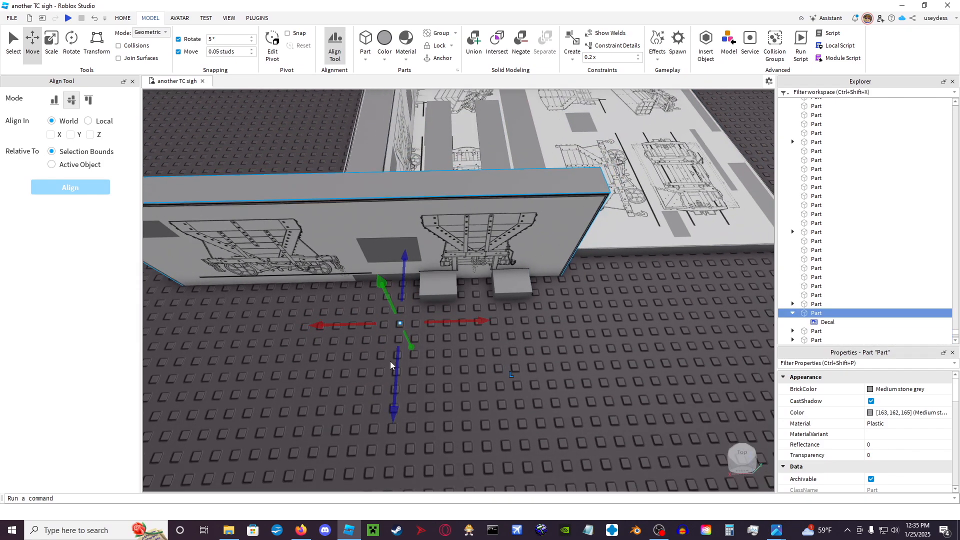
key("q")
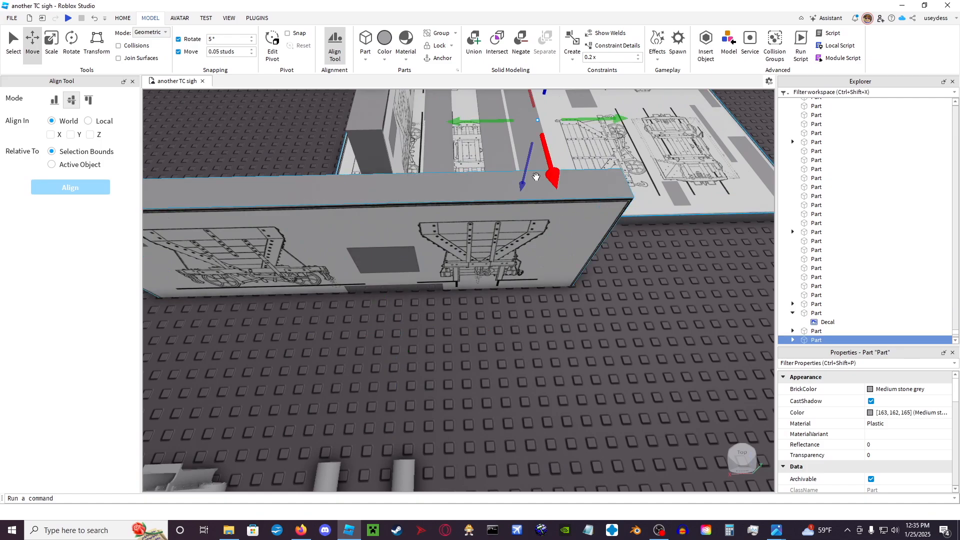
- Slide the plan-view panel out to the end-view panel and nudge its height and sideways position to bring their track lines together
key("q")
left_click_drag(546, 159, 566, 299)
key("w")
key("w")
right_click_drag(566, 299, 626, 115)
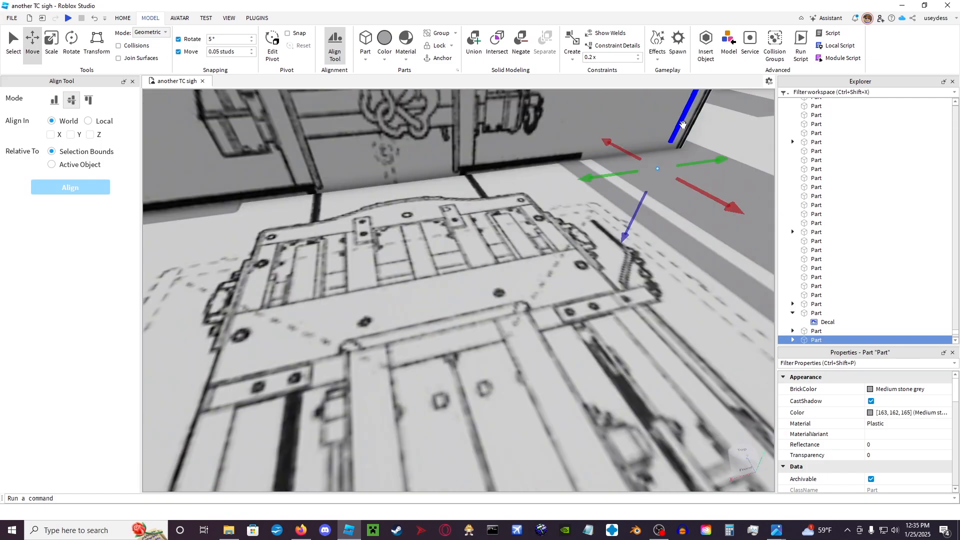
left_click_drag(679, 124, 671, 135)
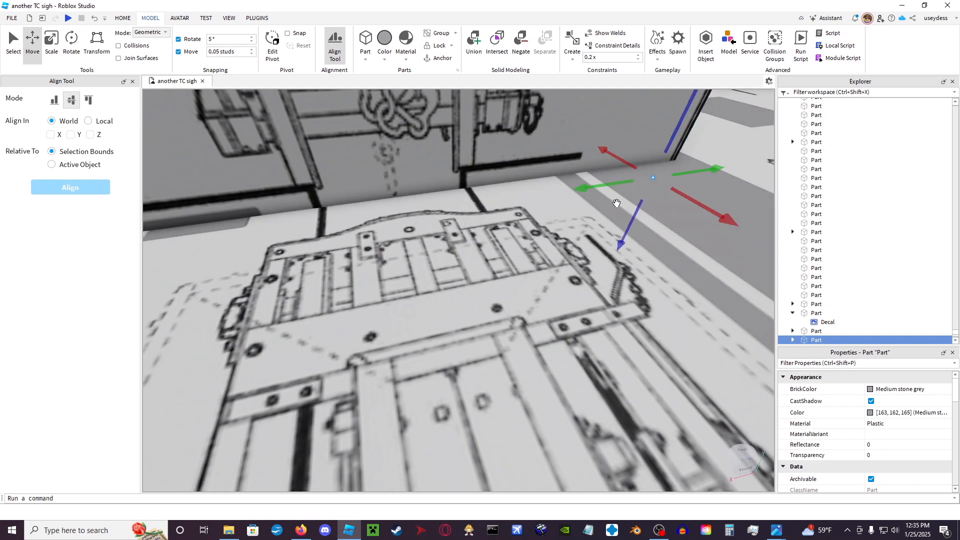
left_click_drag(613, 187, 609, 186)
key("a")
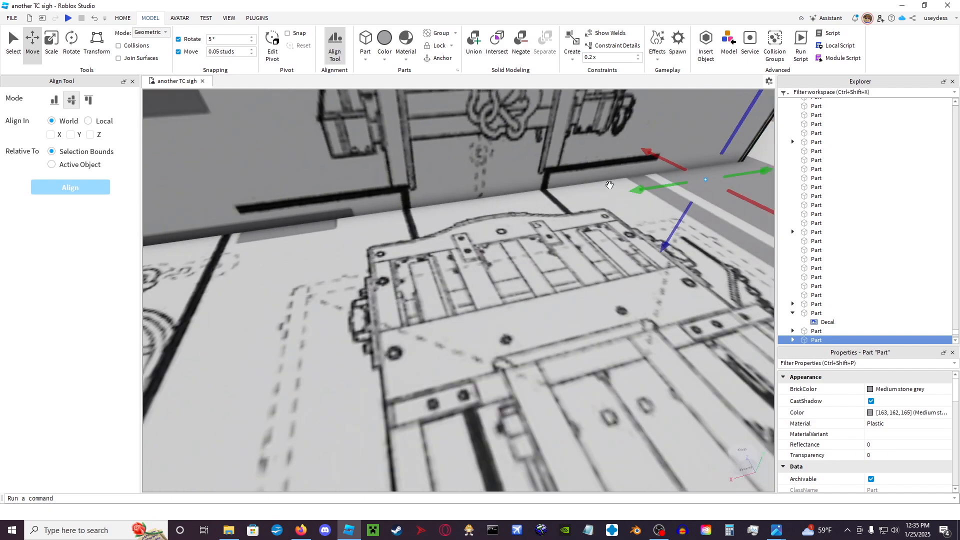
- Set the move snapping to 0.025 studs and nudge the plan-view panel sideways to match the end view's rail positions
key("w")
key("e")
key("w")
right_click_drag(554, 301, 534, 309)
key("d")
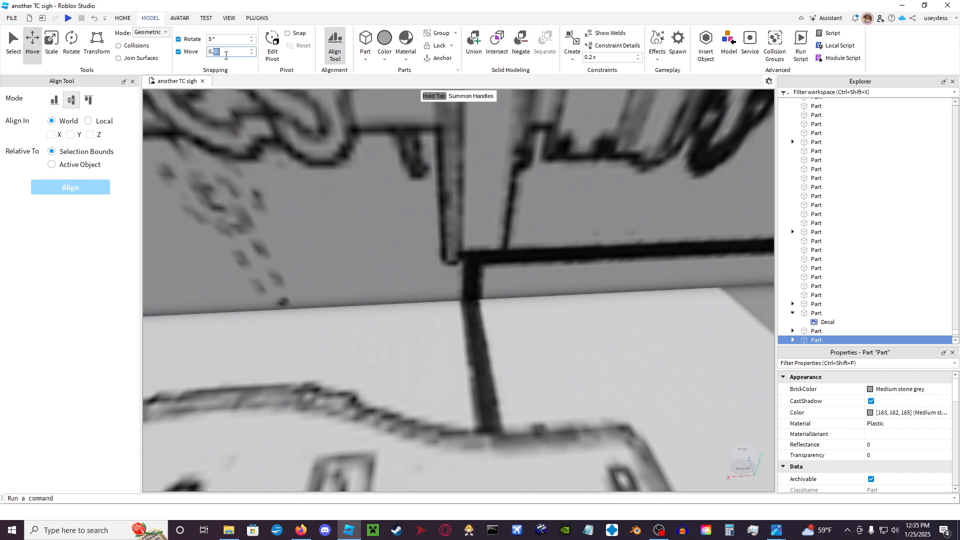
key("s")
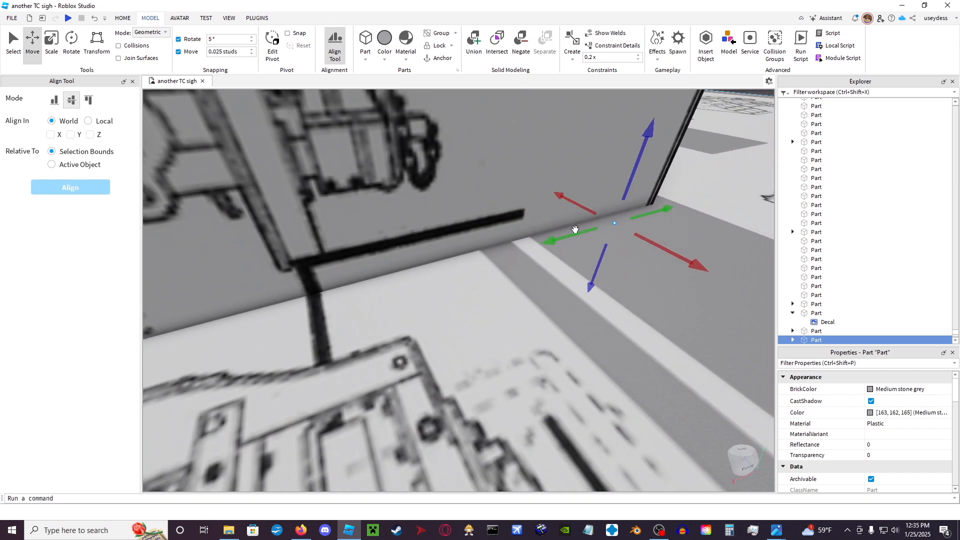
right_click(575, 241)
left_click(559, 245)
mouse_move(557, 241)
left_mouse_down()
mouse_move(543, 244)
mouse_move(568, 241)
left_mouse_up()
right_click(559, 243)
left_click(537, 243)
left_click(540, 248)
left_click(540, 248)
- Set the move snapping to 0.005 studs and fine-tune the plan-view panel until its track lines meet those of the end view
right_click_drag(569, 240, 568, 239)
key("a")
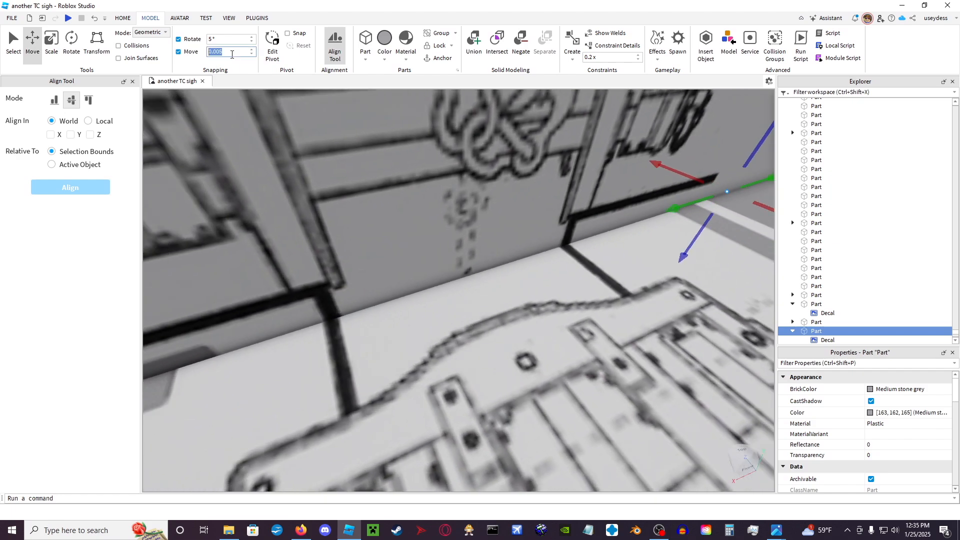
left_click_drag(683, 209, 683, 211)
right_click_drag(677, 229, 677, 229)
key("d")
key("s")
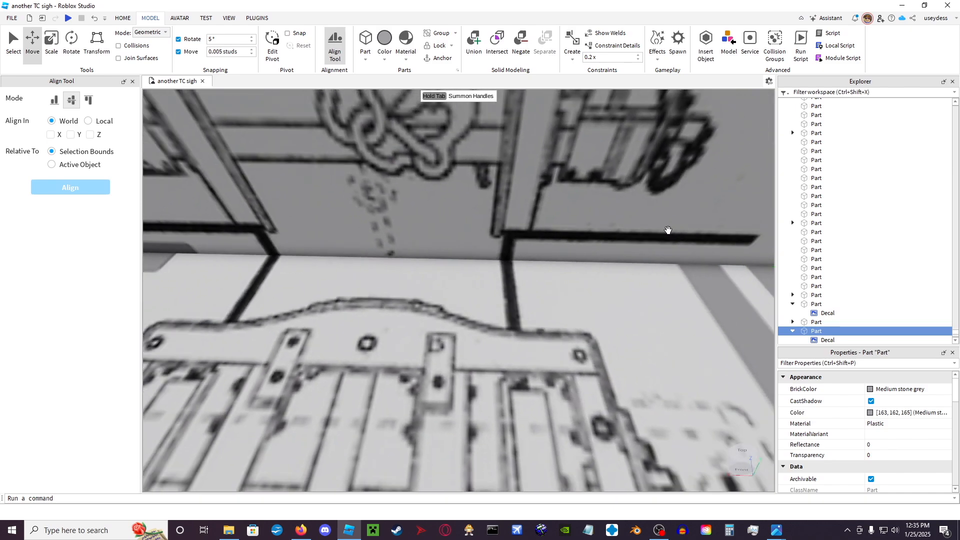
- Move the end-view panel back along the track to cross the side-view panel at the end of the beams
key("s")
right_click_drag(454, 215, 334, 384)
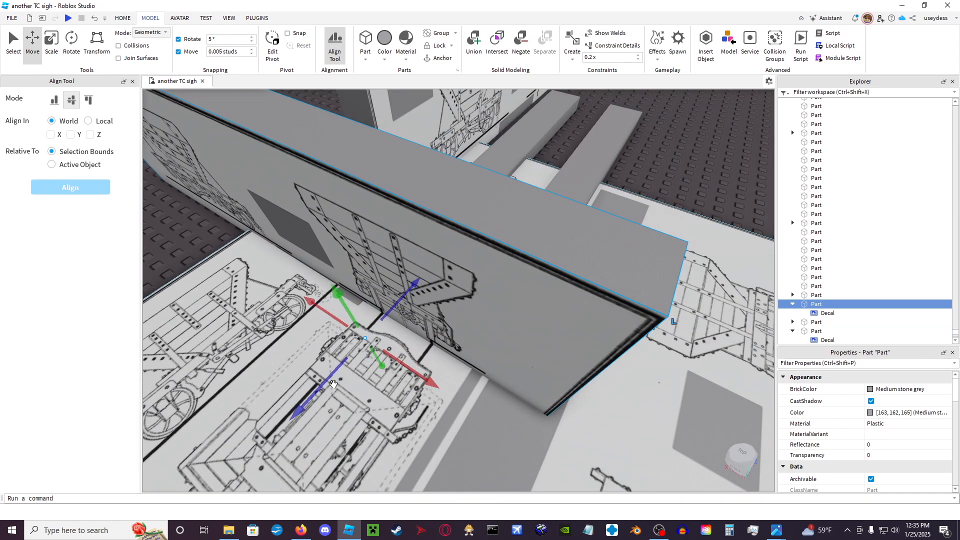
left_click_drag(327, 379, 375, 321)
key("s")
right_click_drag(328, 378, 375, 321)
left_click_drag(375, 320, 372, 322)
right_click_drag(375, 321, 373, 322)
left_click_drag(372, 323, 454, 332)
right_click_drag(373, 322, 454, 332)
left_click_drag(454, 332, 415, 329)
key("a")
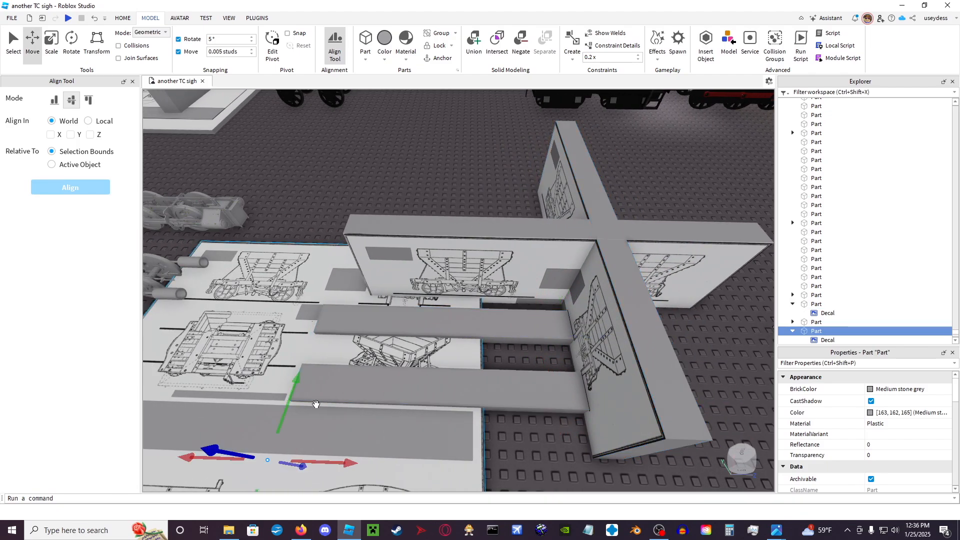
- Align the plan-view panel with the side-view panel on the world Z axis, relative to the active object
key("q")
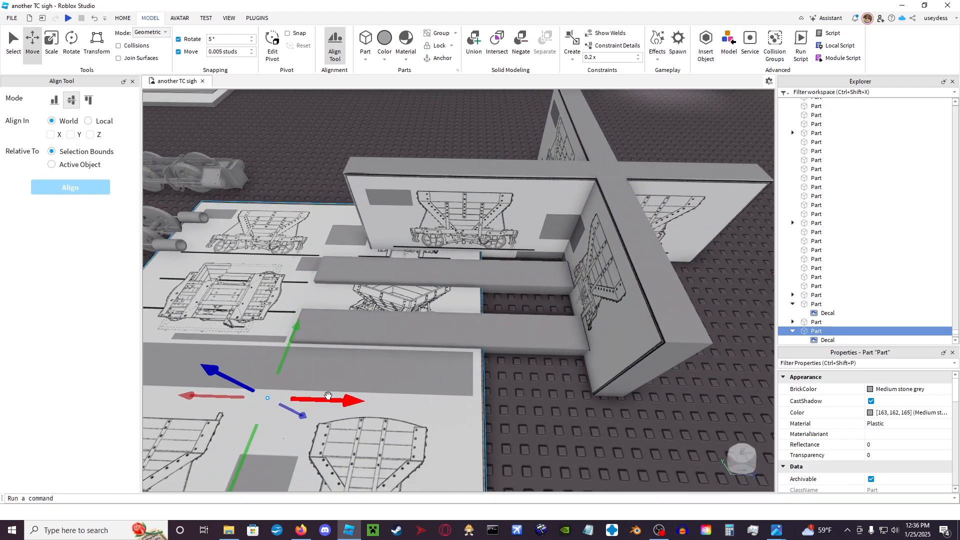
left_click(50, 135)
left_click(50, 135)
left_click(90, 135)
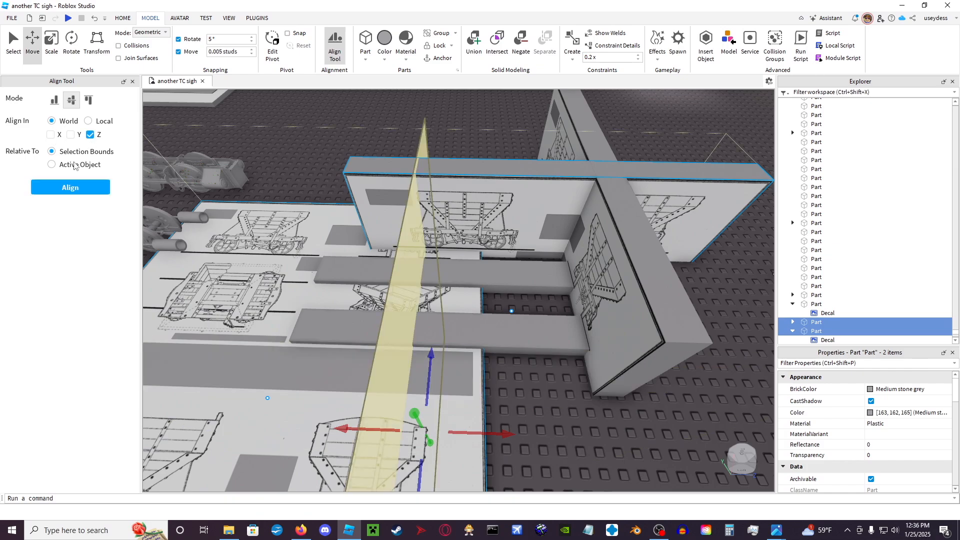
left_click(52, 165)
left_click(72, 192)
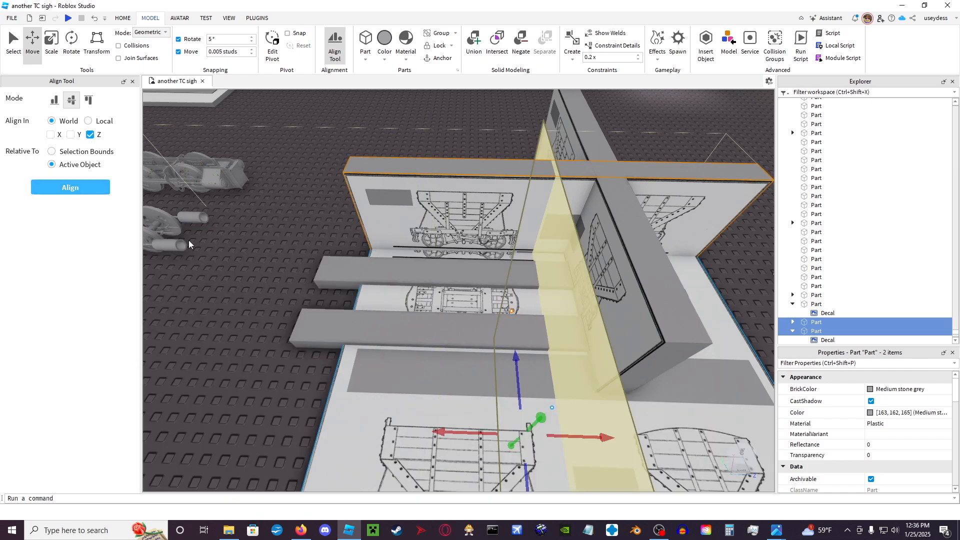
- Delete the beam union above the plan-view drawing and undo the deletion
left_click(419, 356)
right_click_drag(433, 371, 463, 346)
left_click_drag(492, 316, 495, 311)
left_click(374, 335)
key("Delete")
mouse_move(374, 335)
right_mouse_down()
mouse_move(421, 321)
mouse_move(470, 326)
right_mouse_up()
scroll(373, 333, "up", 5)
key("w")
key("s")
key("ctrl+z")
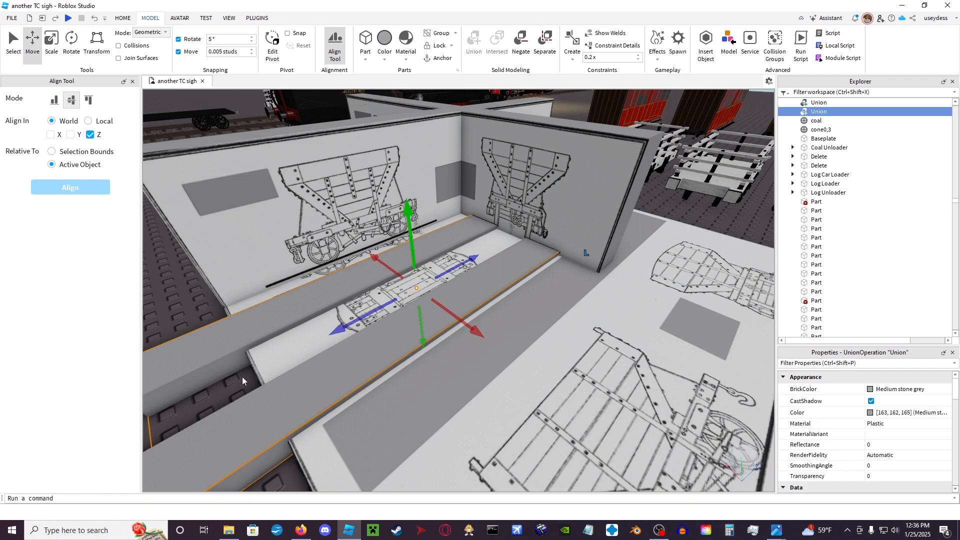
- Examine how the side, end and plan drawings line up around the beams
right_click_drag(242, 377, 230, 234)
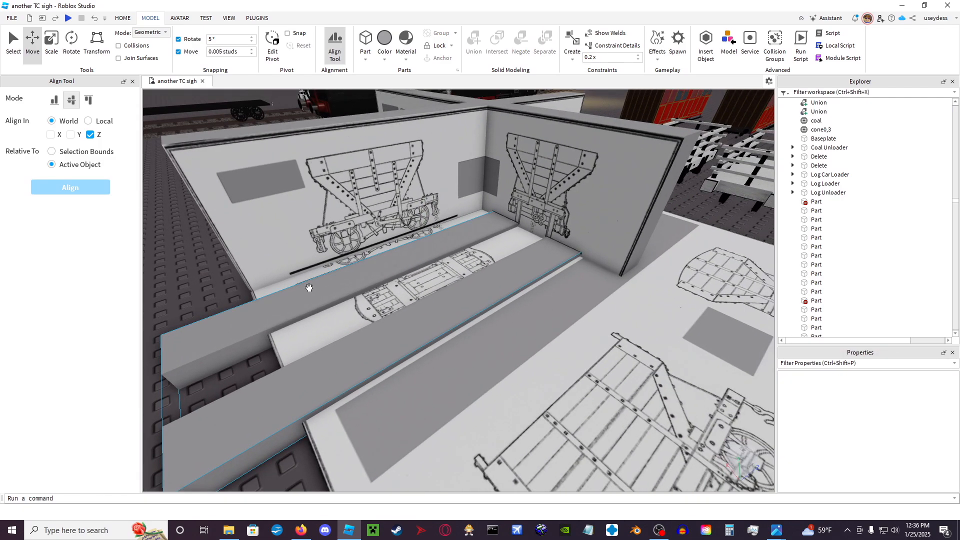
right_click_drag(309, 288, 364, 313)
key("w")
key("s")
key("w")
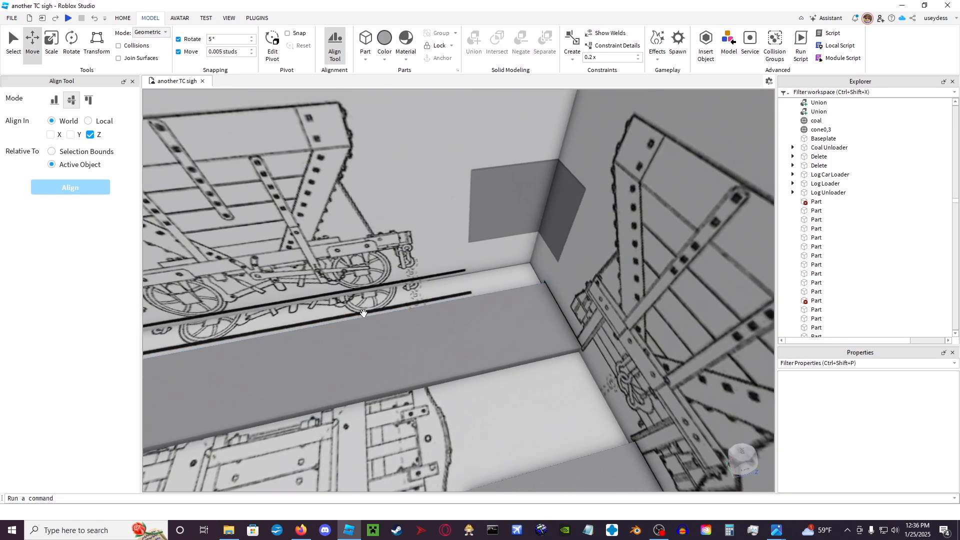
right_click_drag(364, 313, 359, 308)
key("e")
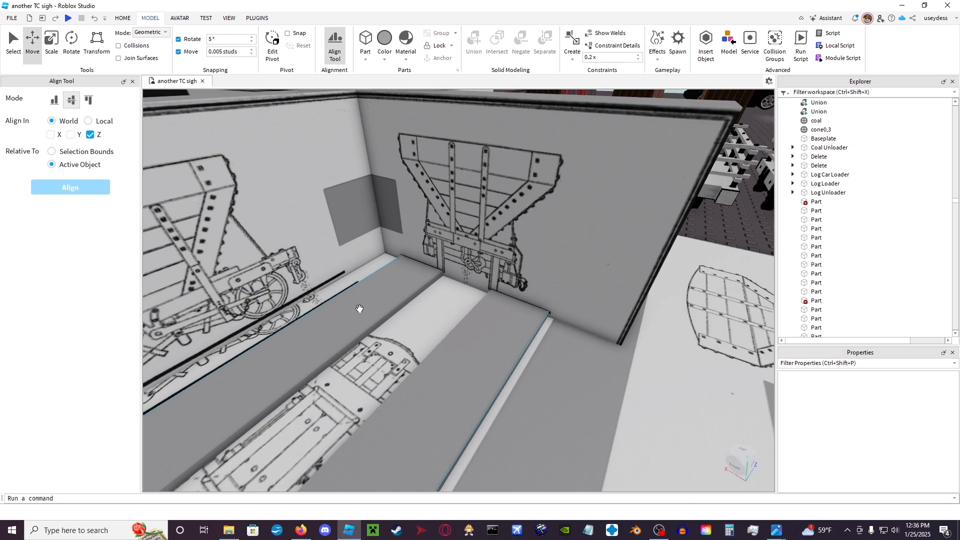
mouse_move(476, 263)
right_mouse_down()
mouse_move(473, 274)
mouse_move(484, 271)
mouse_move(474, 273)
right_mouse_up()
mouse_move(490, 321)
right_mouse_down()
mouse_move(508, 320)
mouse_move(497, 320)
right_mouse_up()
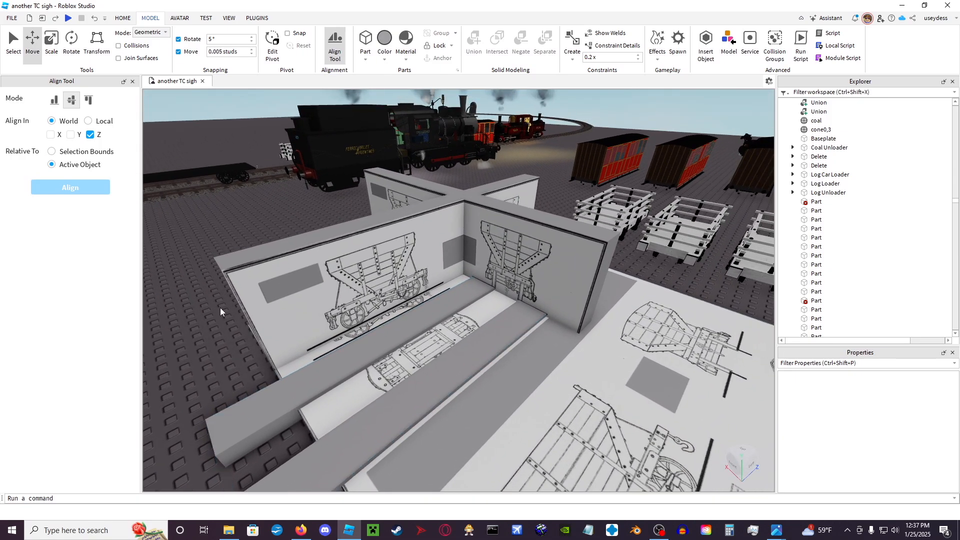